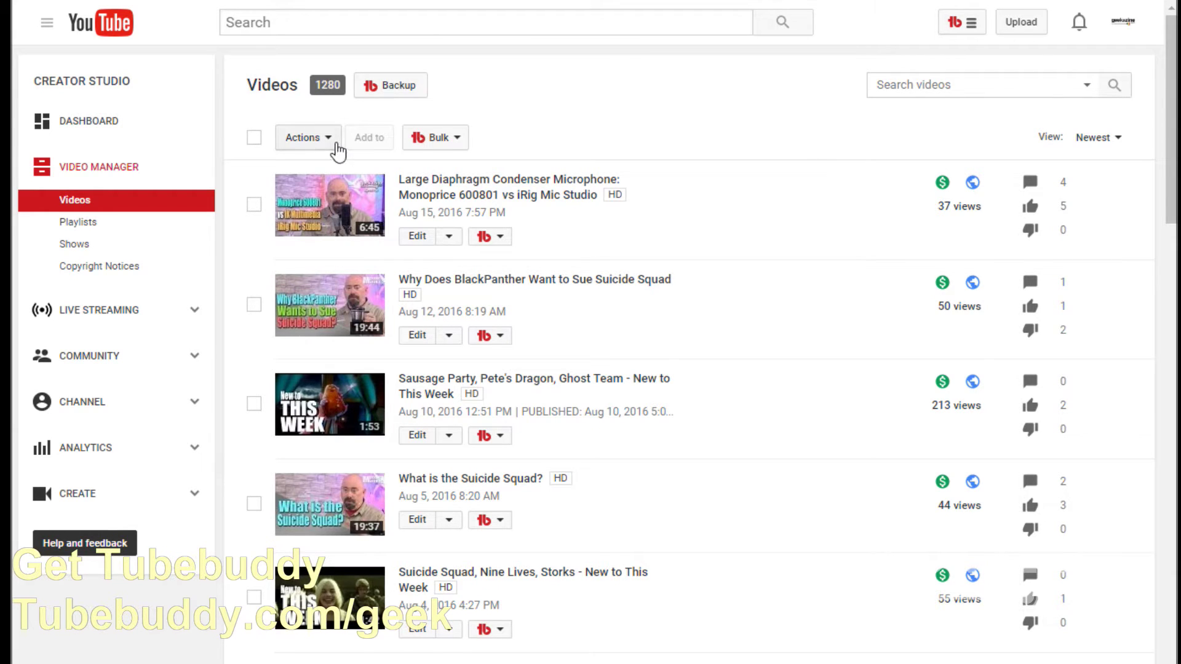
Launch Video Topic Planner from the TubeBuddy toolbar menu to list trending topics with search counts.
click(496, 238)
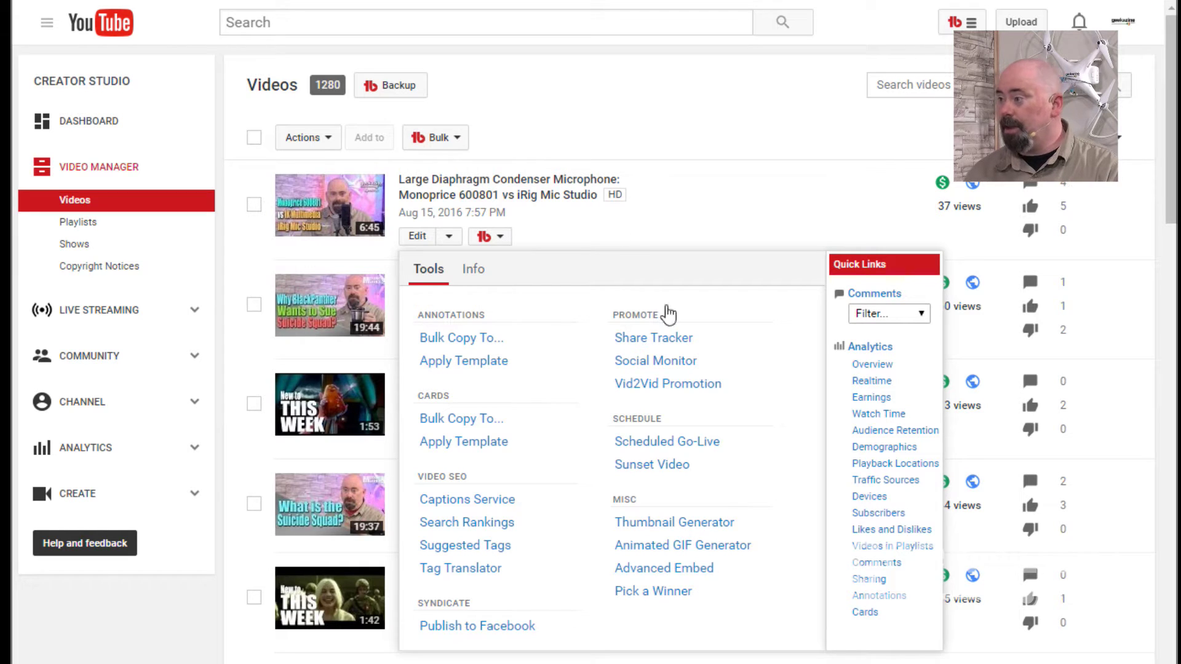
click(967, 24)
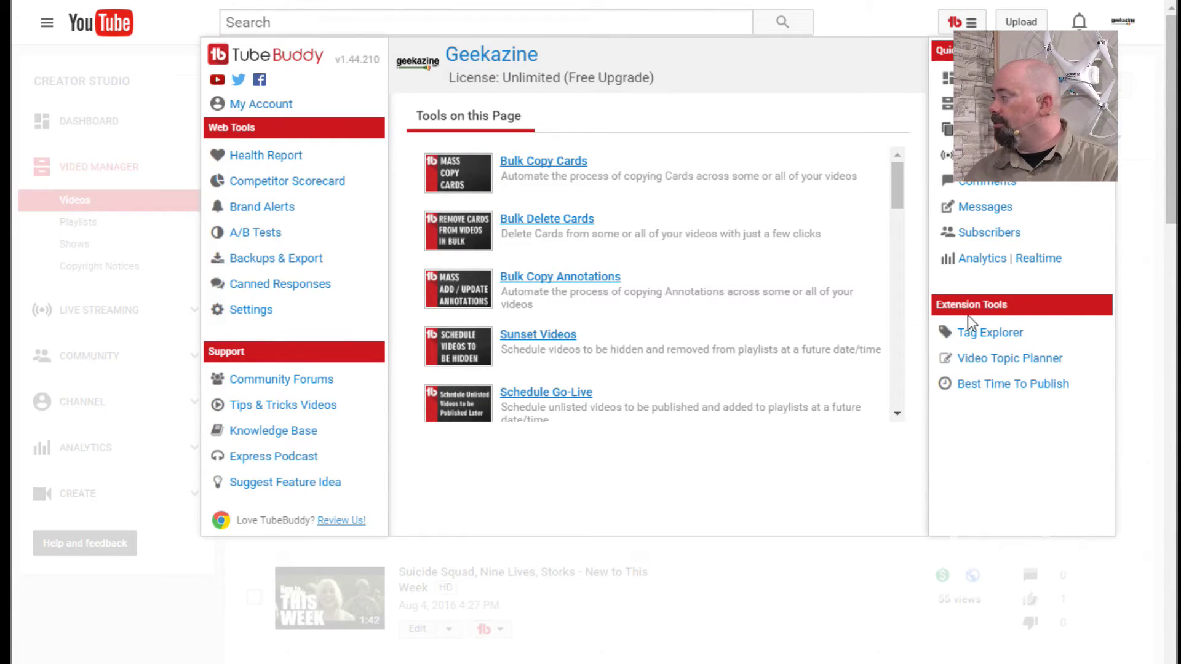
click(996, 360)
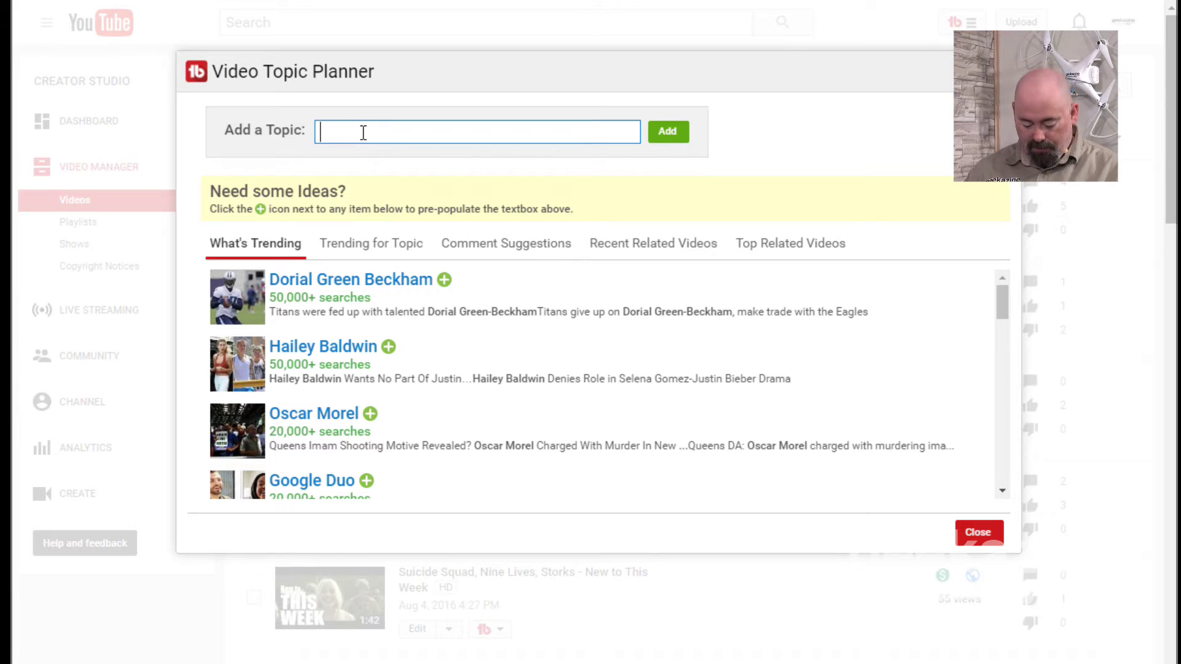
Enter 'Moto Projector' in Add a Topic and save it under My Topics.
text(Mto)
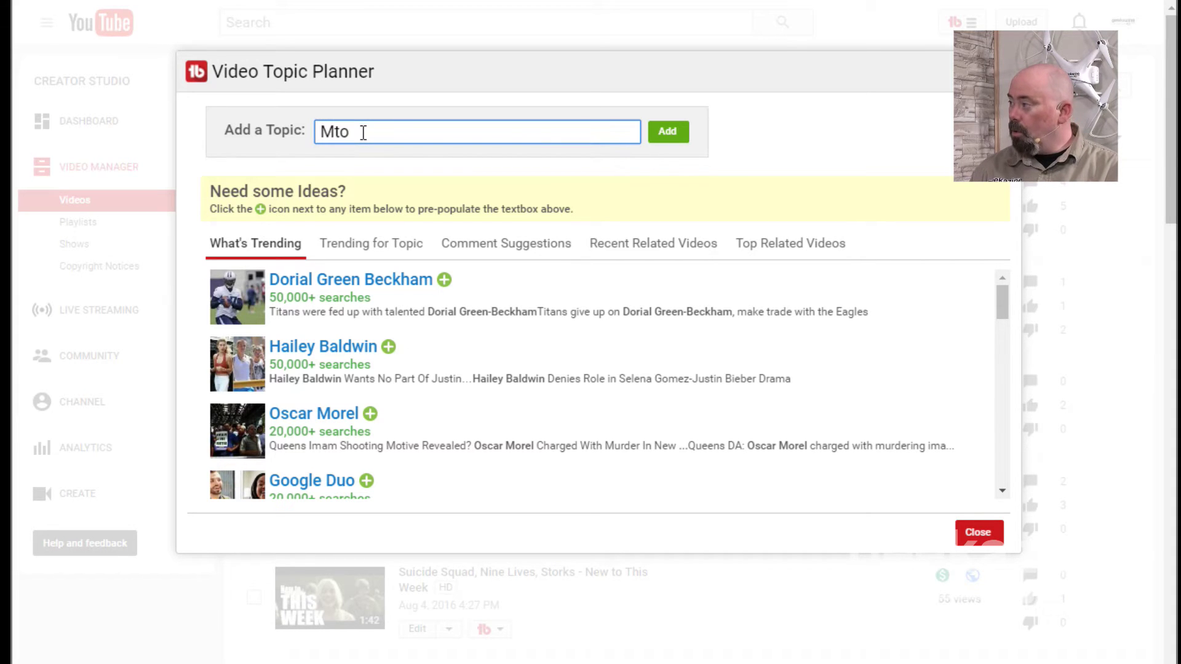
text(oto Pro)
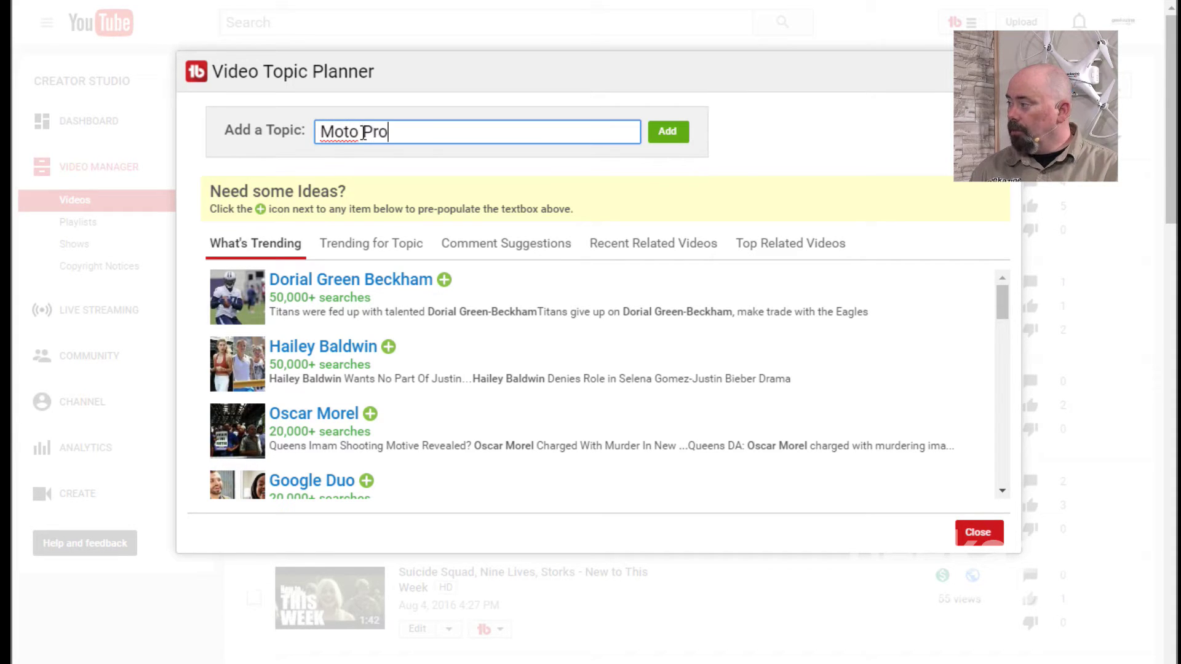
text(jector)
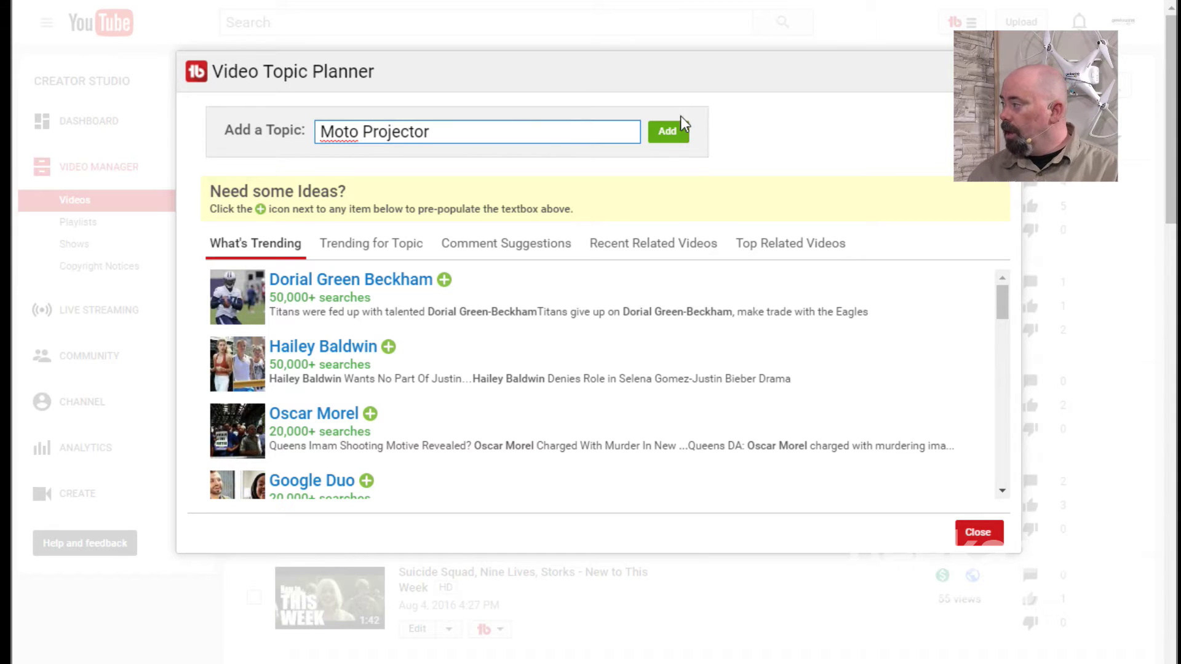
click(672, 134)
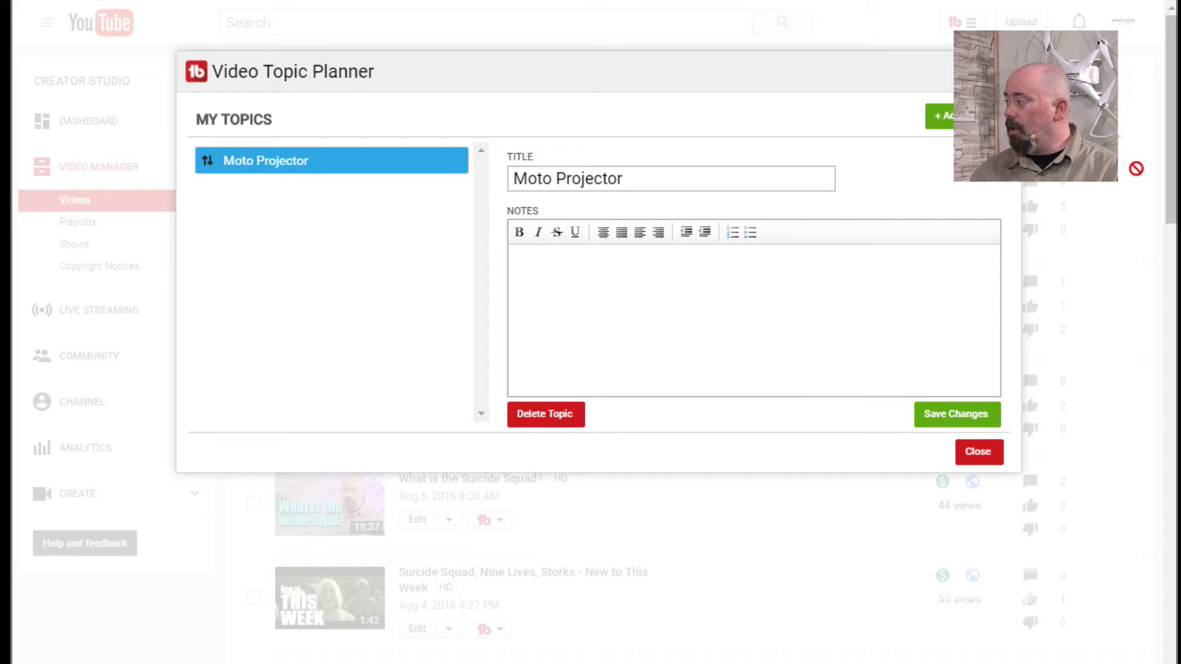
Start another topic and scroll through the What's Trending topic ideas.
click(938, 117)
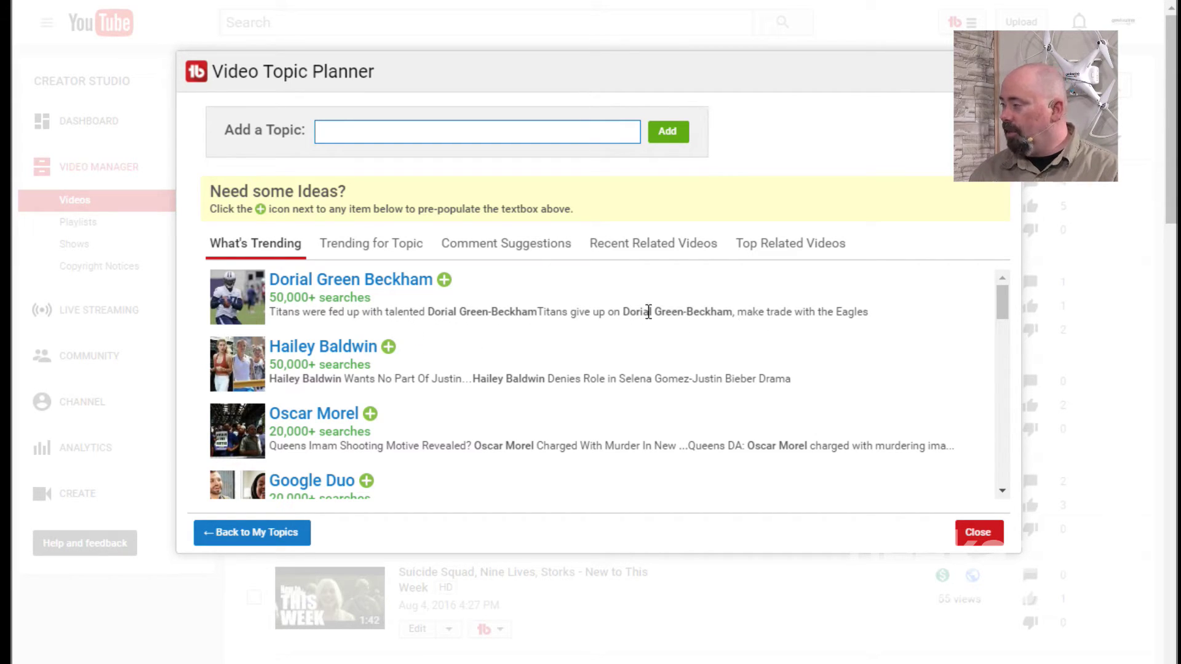
scroll(583, 389, down, 2)
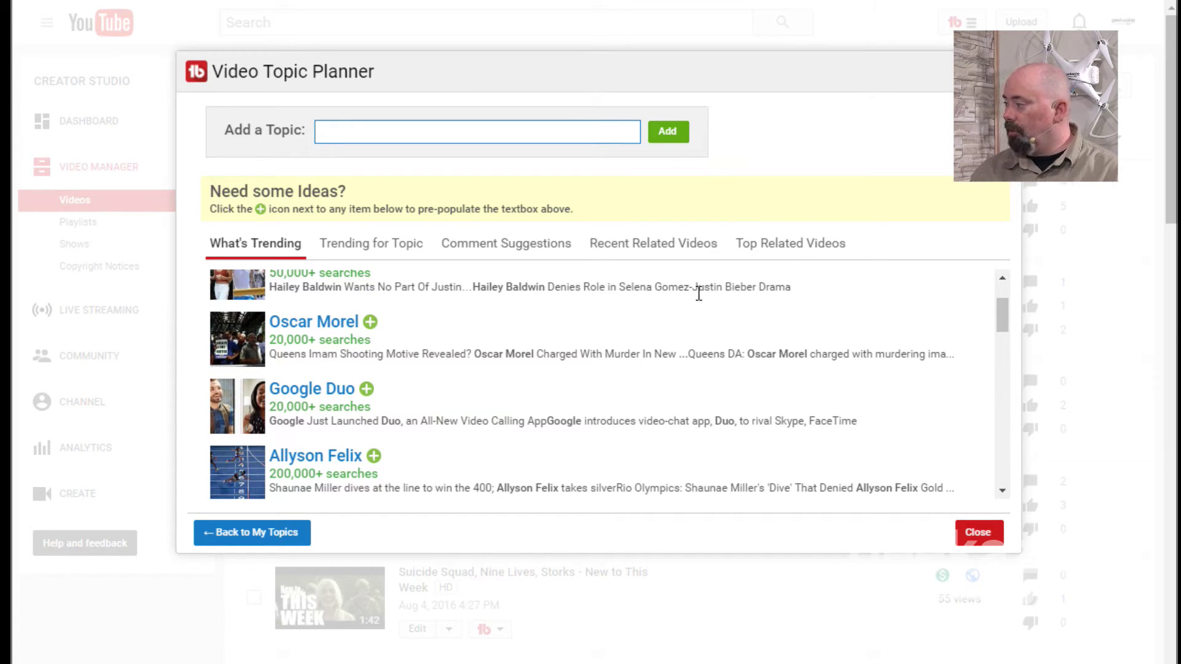
scroll(699, 293, down, 2)
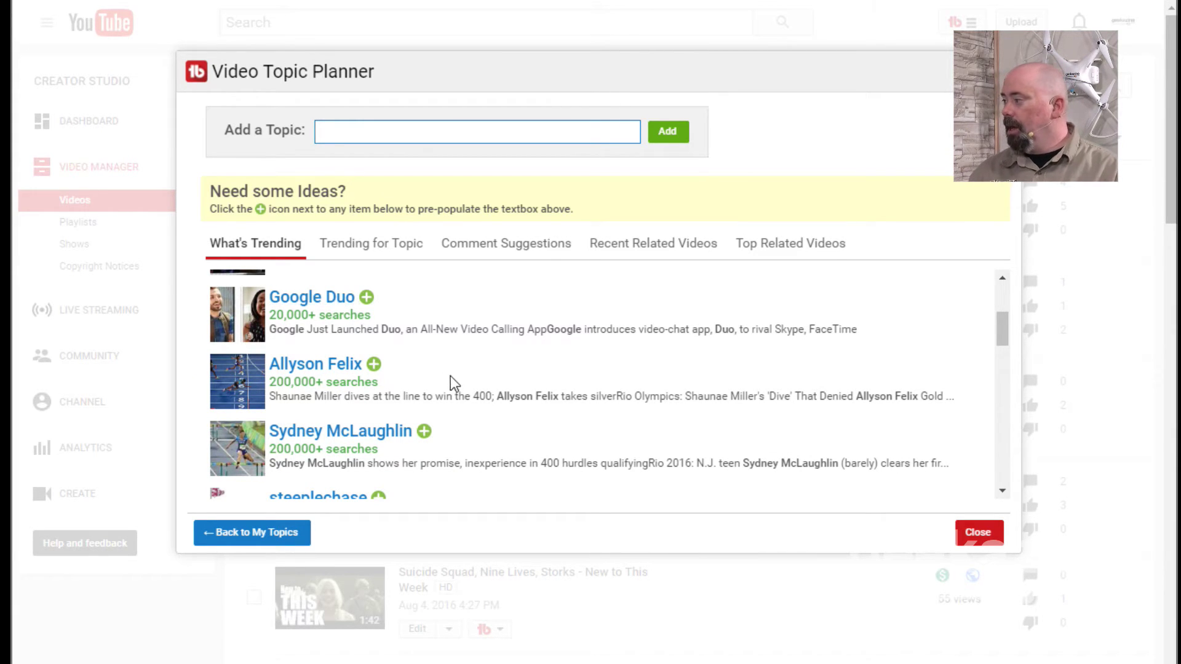
scroll(464, 387, down, 6)
scroll(465, 387, down, 3)
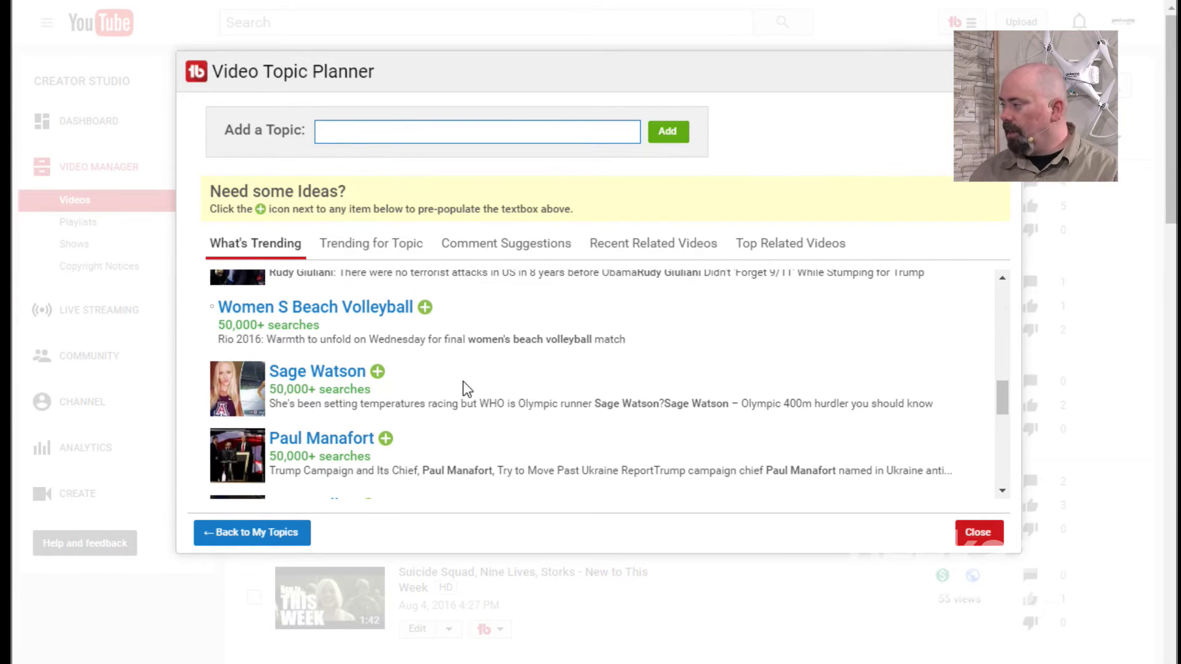
scroll(468, 389, down, 3)
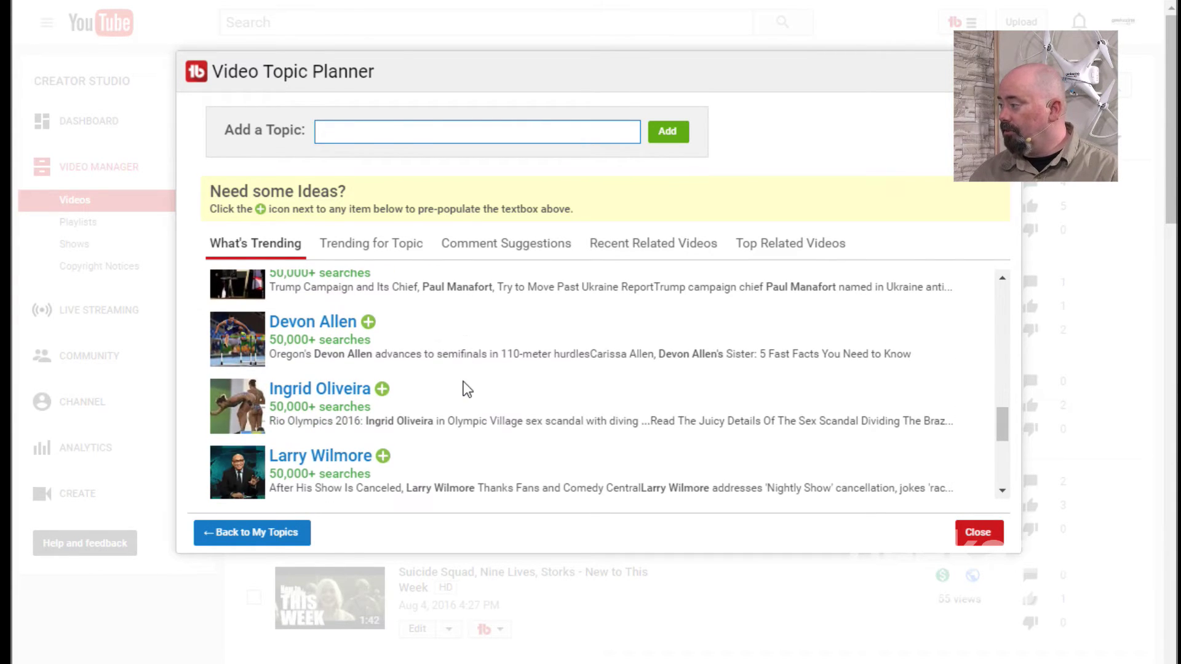
scroll(464, 387, down, 3)
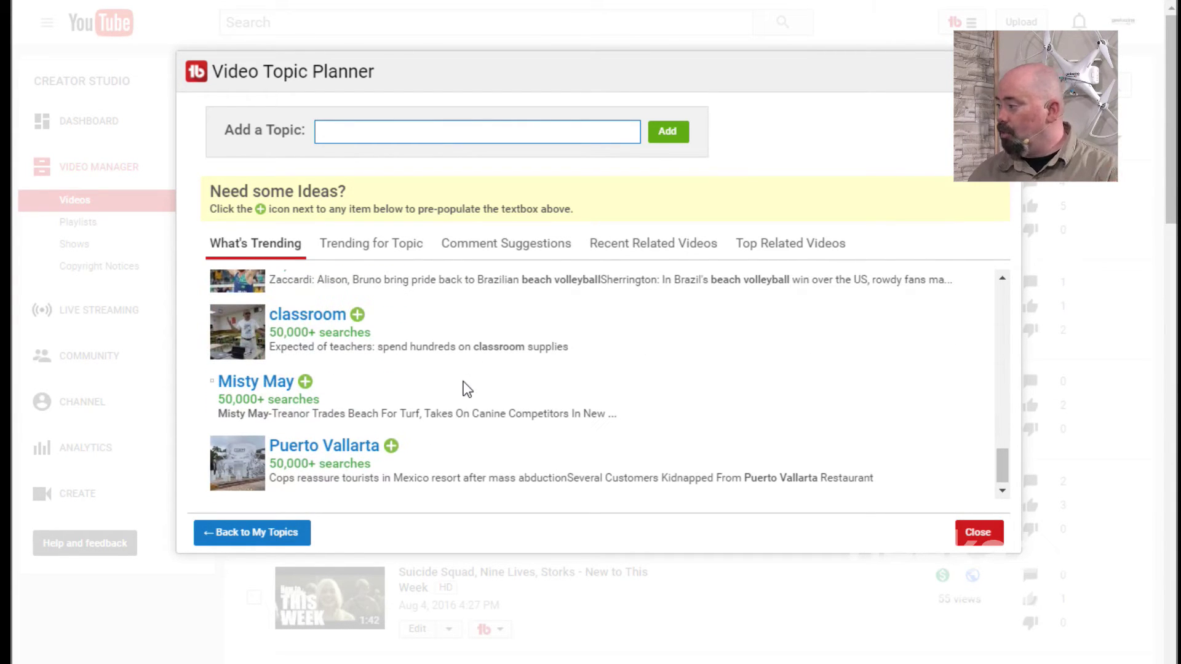
scroll(464, 382, up, 6)
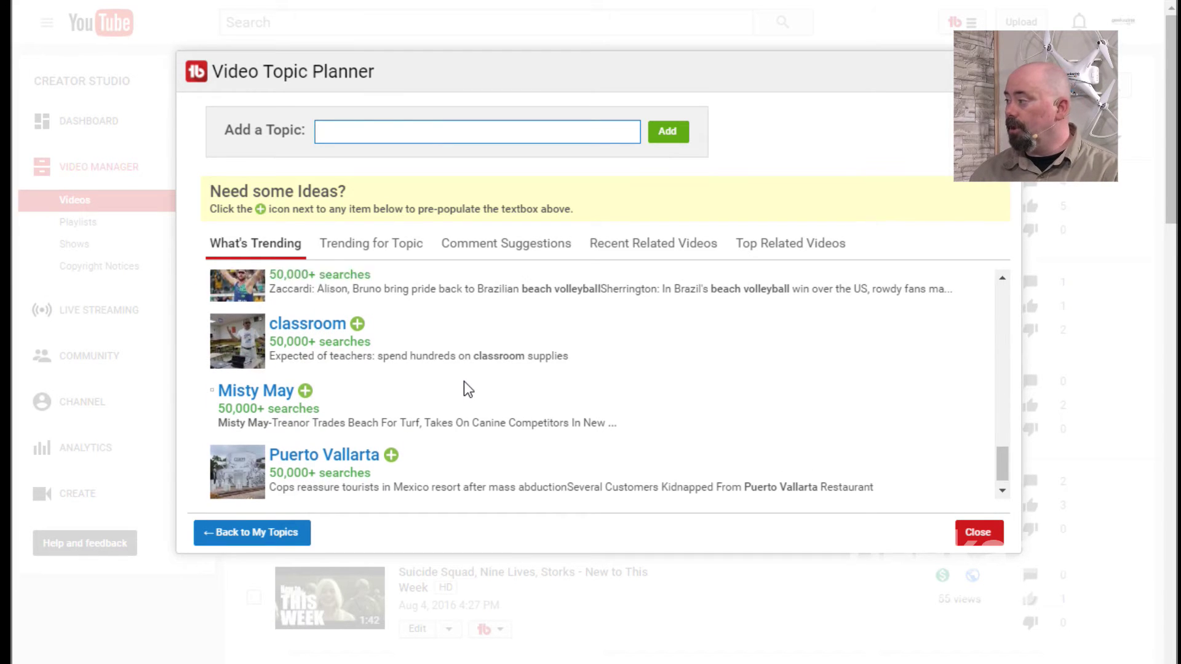
Explore trending topics for 'pokemon' under Trending for Topic.
click(391, 258)
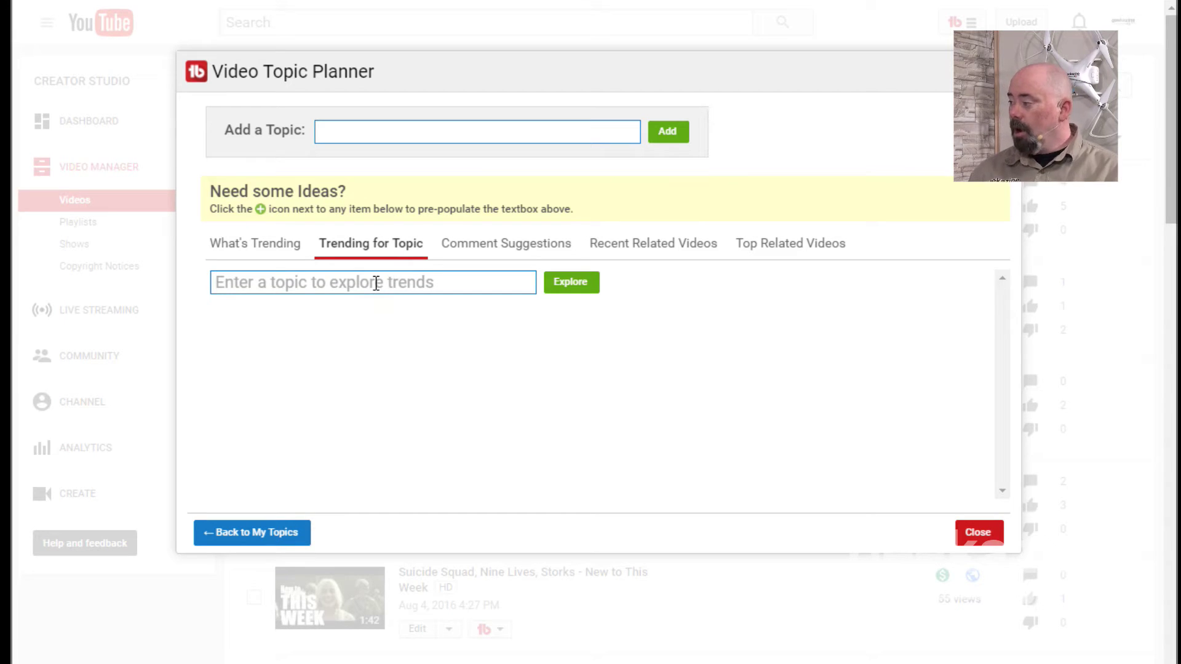
text(poke)
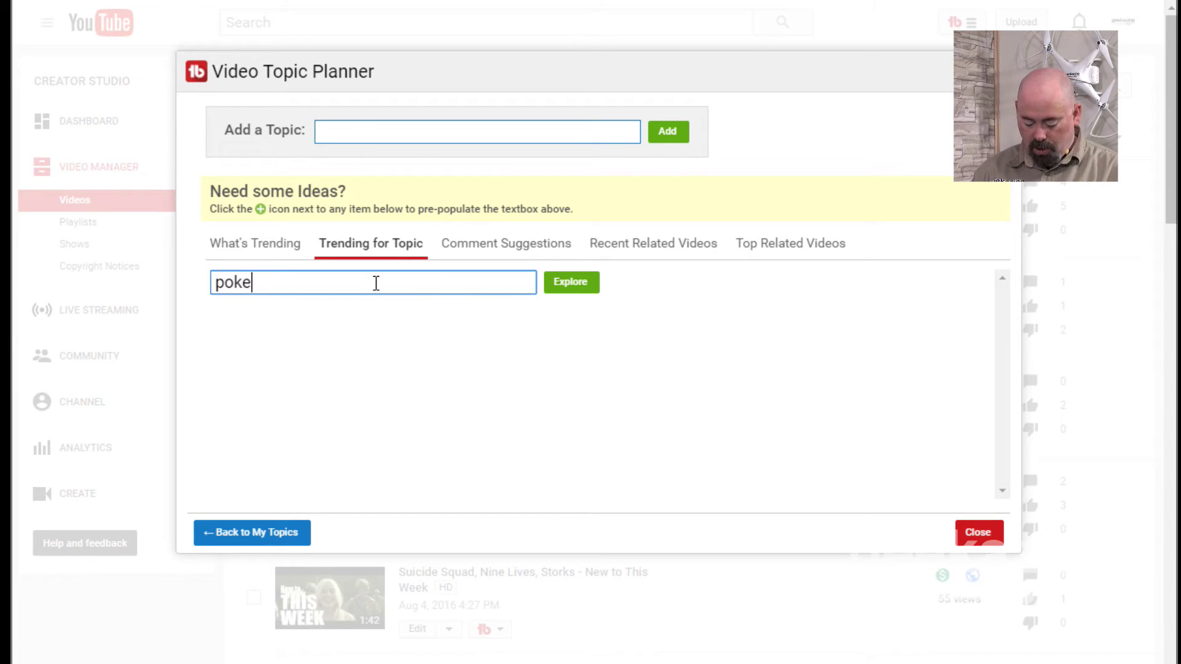
text(mon go)
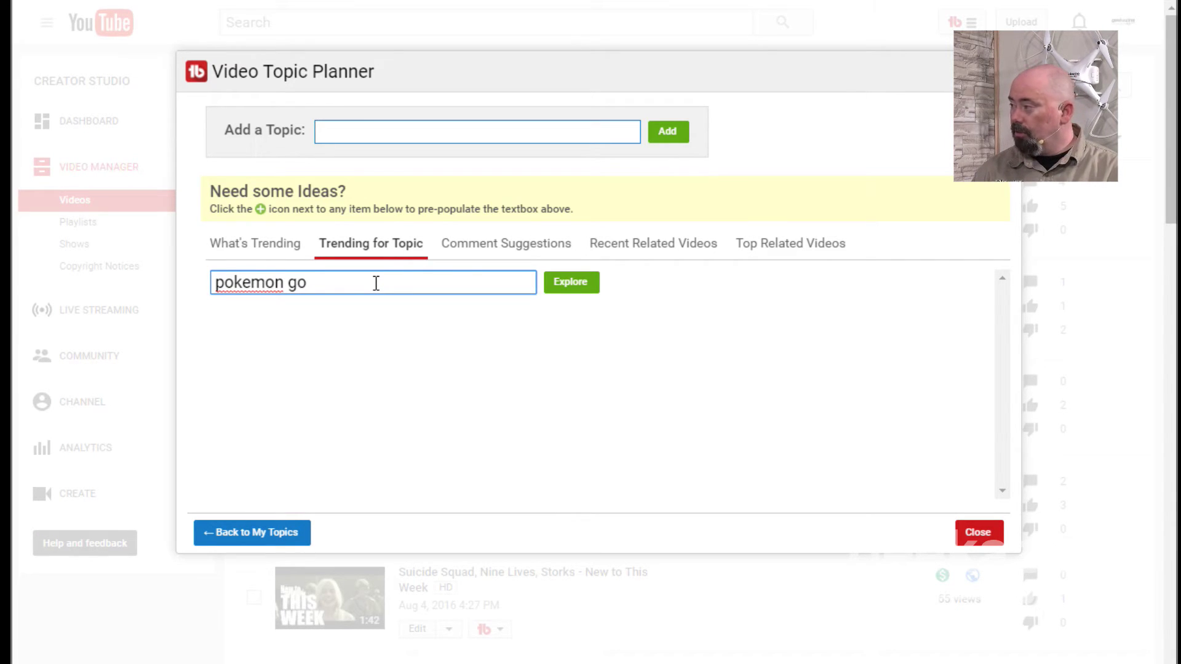
key(BackSpace)
key(BackSpace)
key(BackSpace)
click(567, 284)
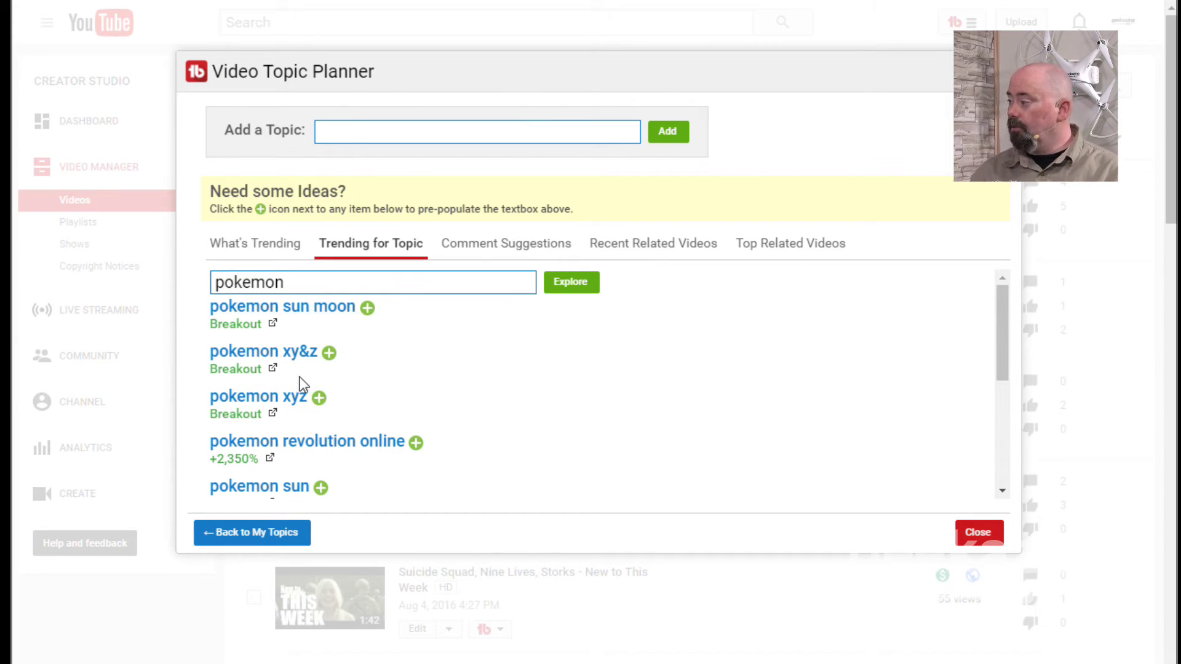
Browse the pokemon trend results, then view the Comment Suggestions ideas.
scroll(300, 386, down, 3)
scroll(299, 388, down, 1)
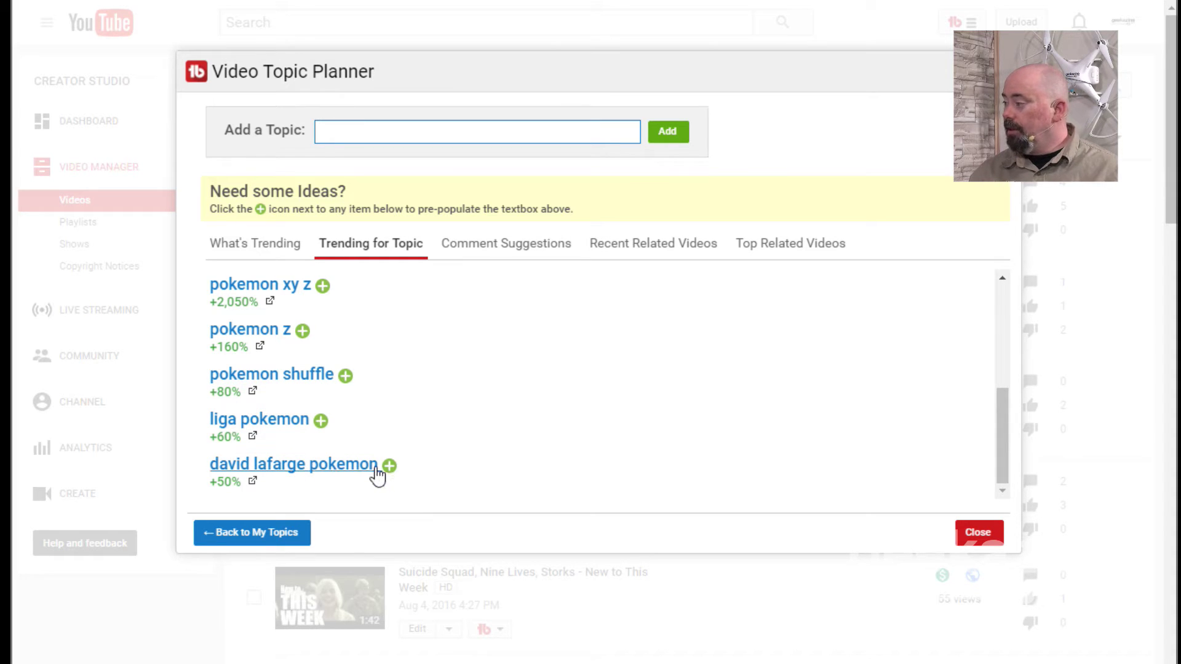
scroll(375, 317, up, 5)
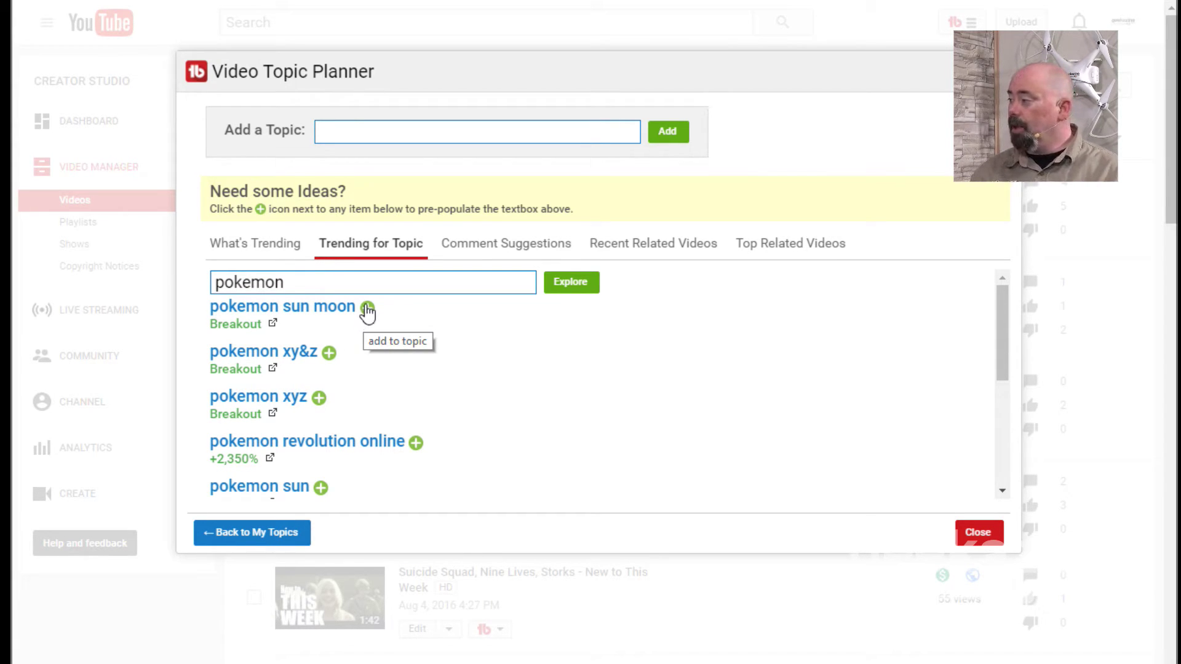
click(508, 252)
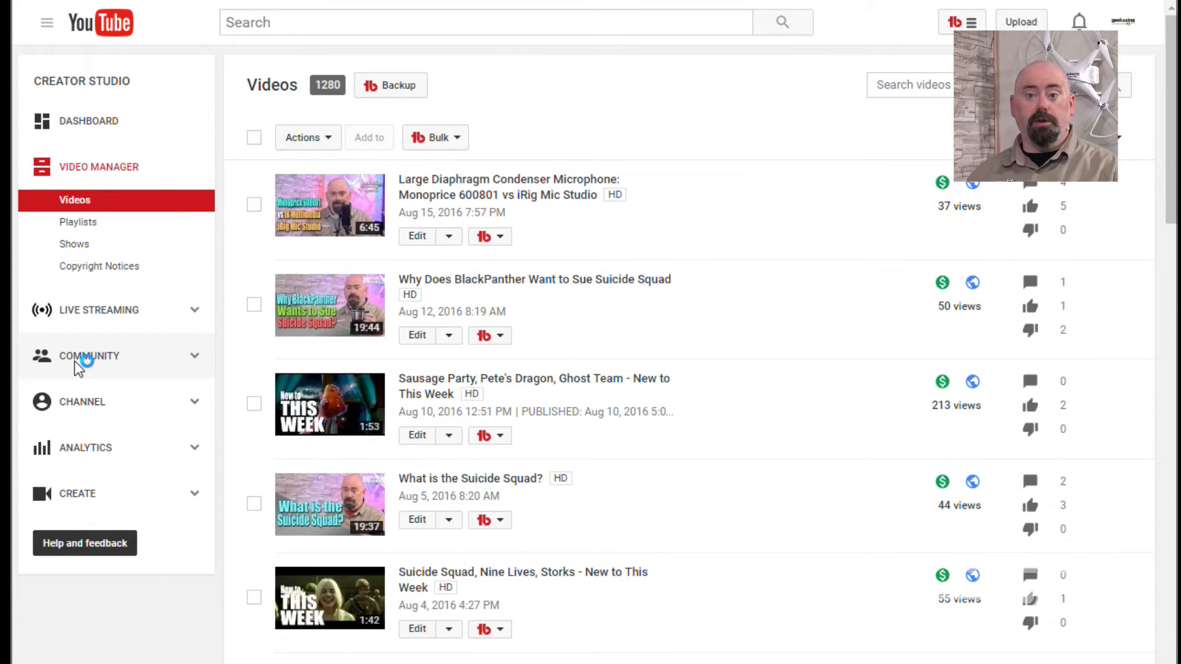
Go to the channel's Comments page under COMMUNITY.
click(74, 361)
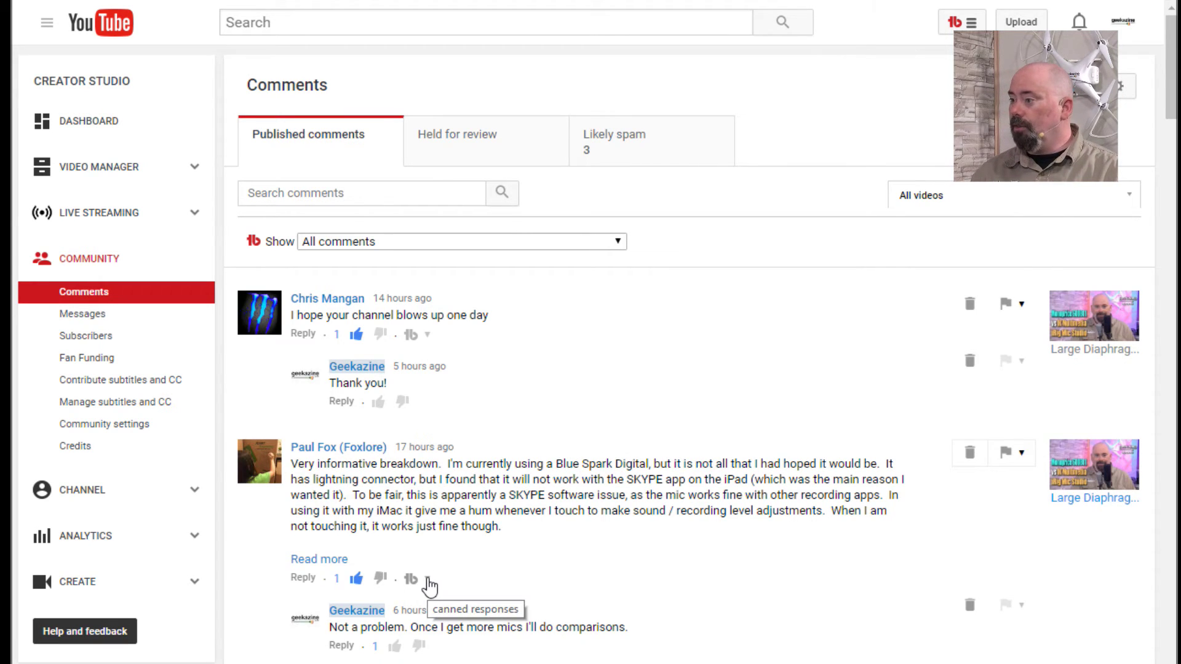
Check a comment's TubeBuddy reply options, then reopen the planner on Comment Suggestions for a new topic.
click(427, 581)
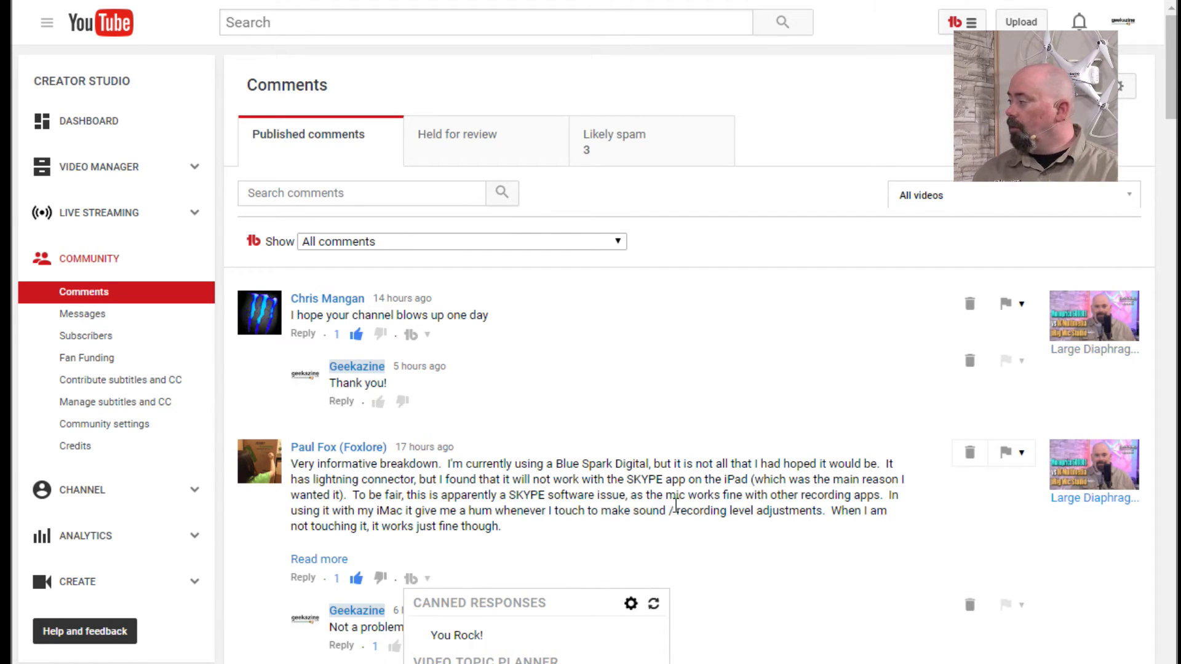
click(730, 408)
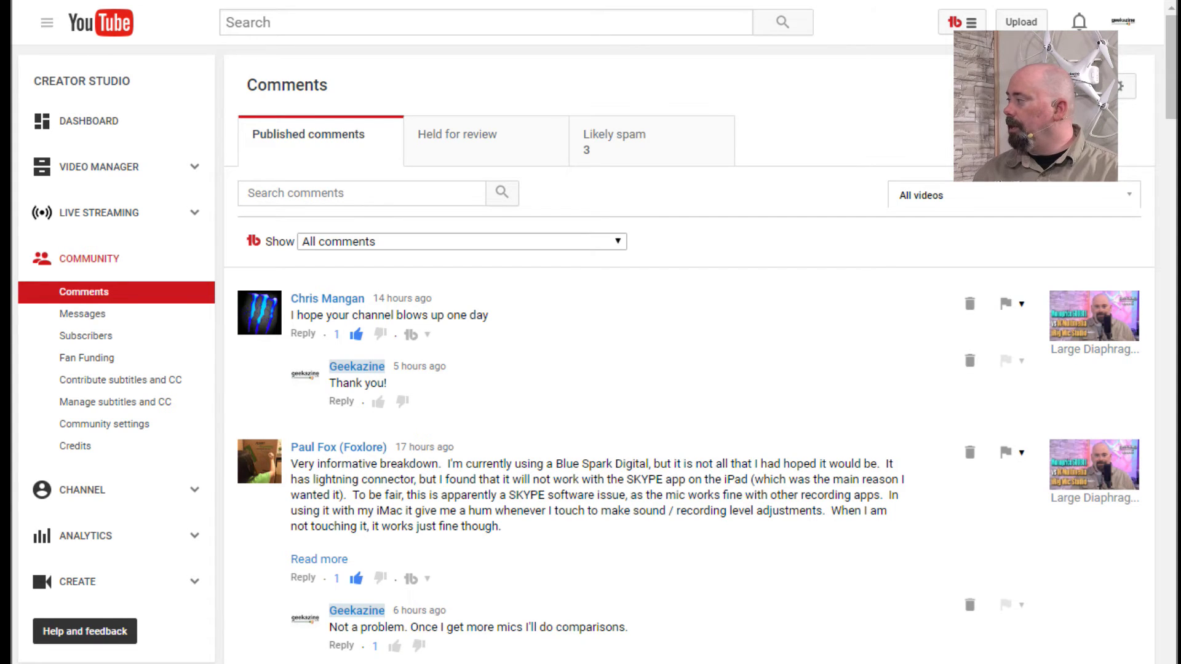
click(972, 23)
click(1009, 359)
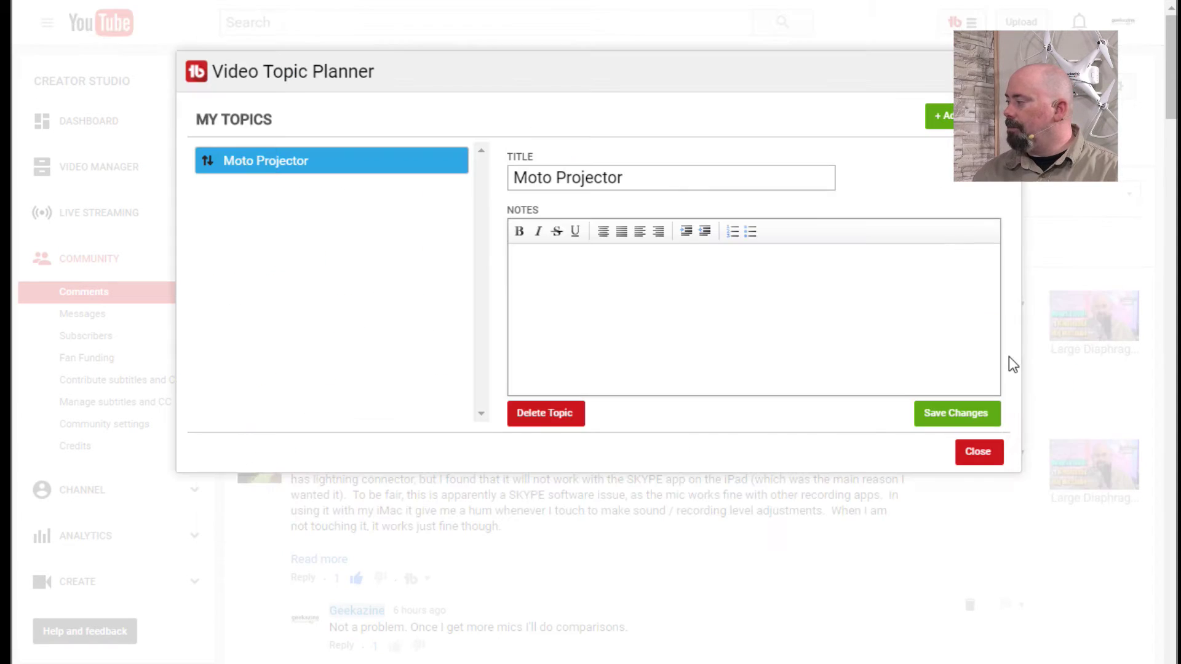
click(940, 115)
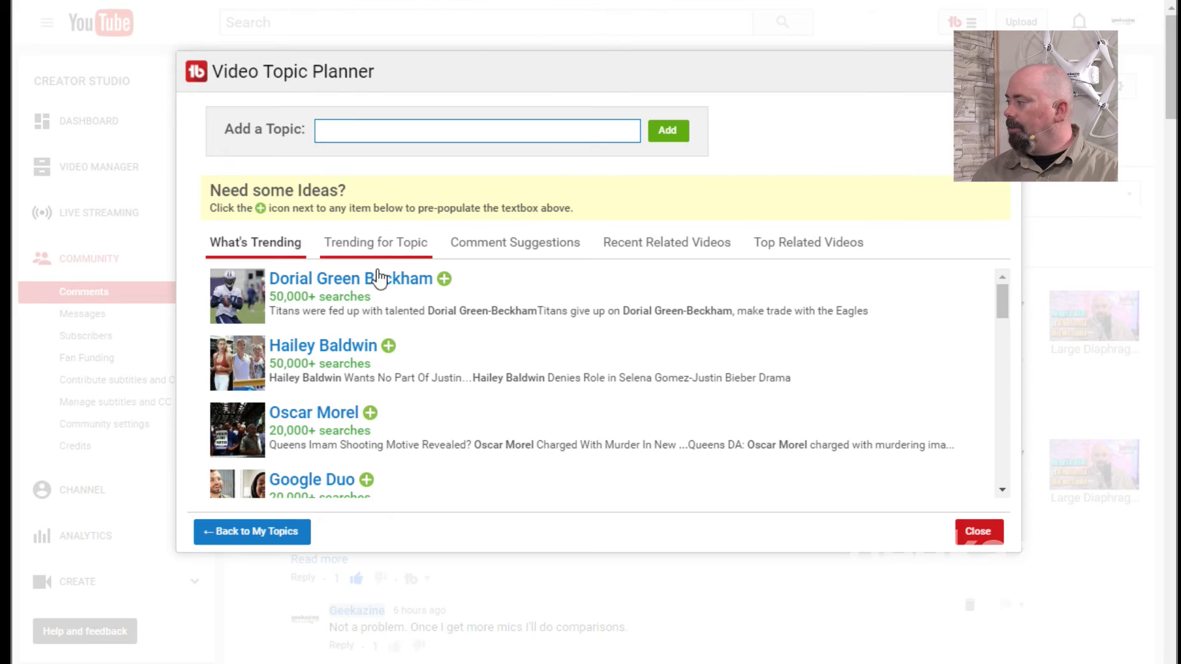
click(503, 251)
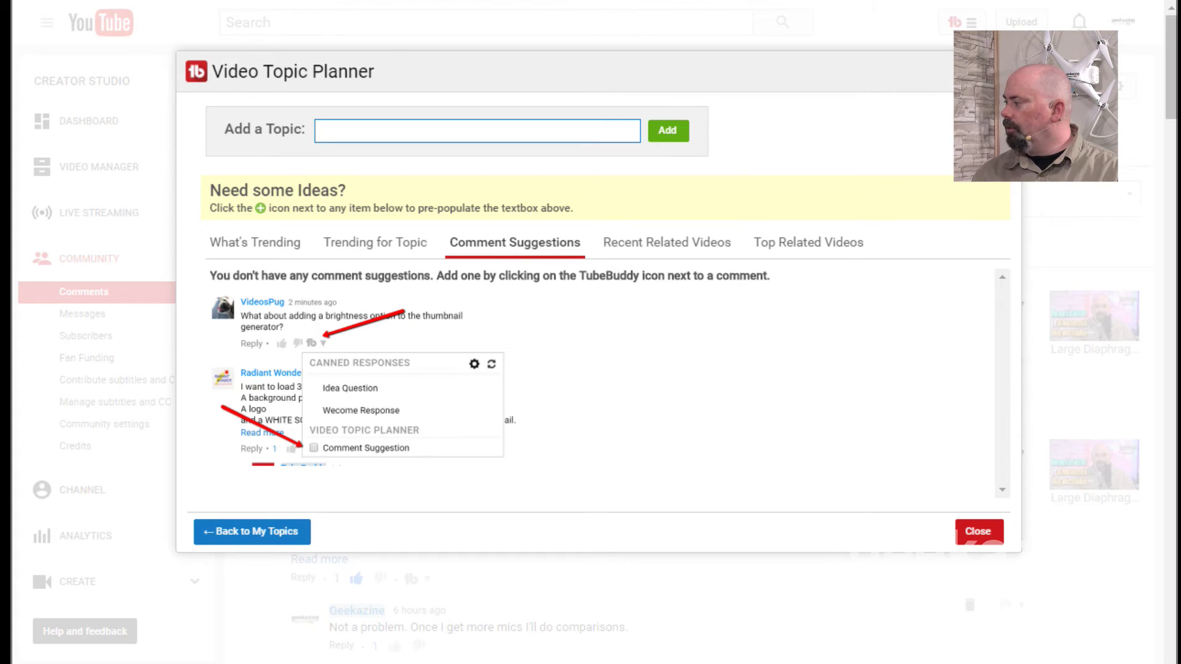
Close the planner and open TubeBuddy options on comments, including the movie-apps comment.
key(Escape)
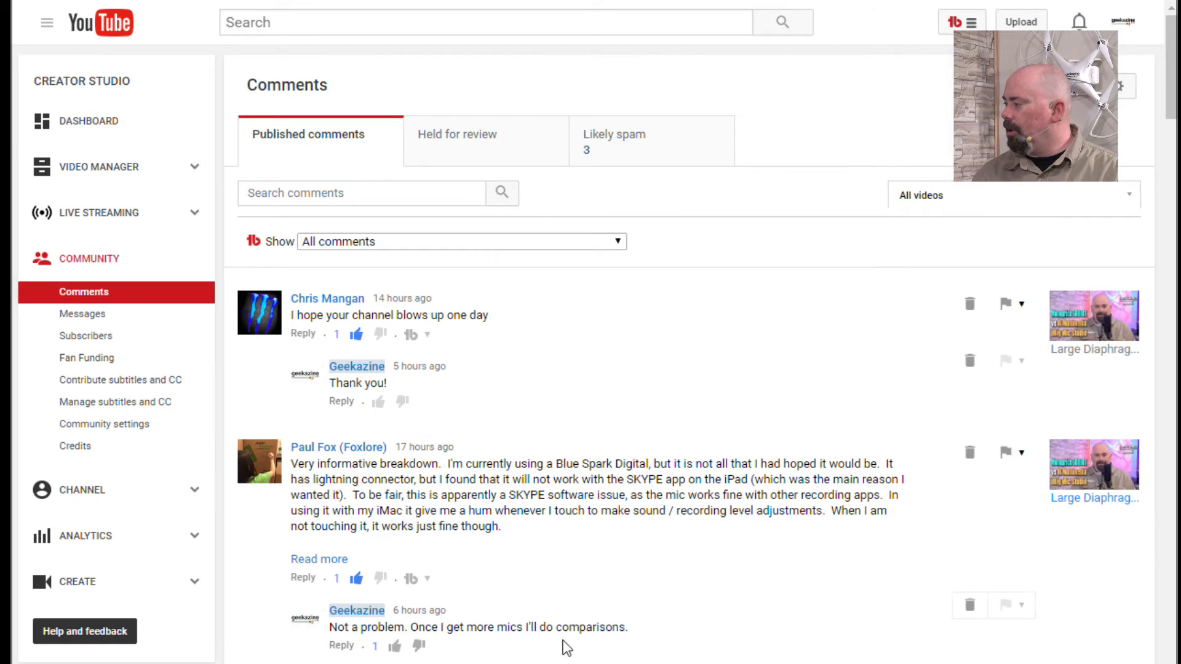
click(429, 581)
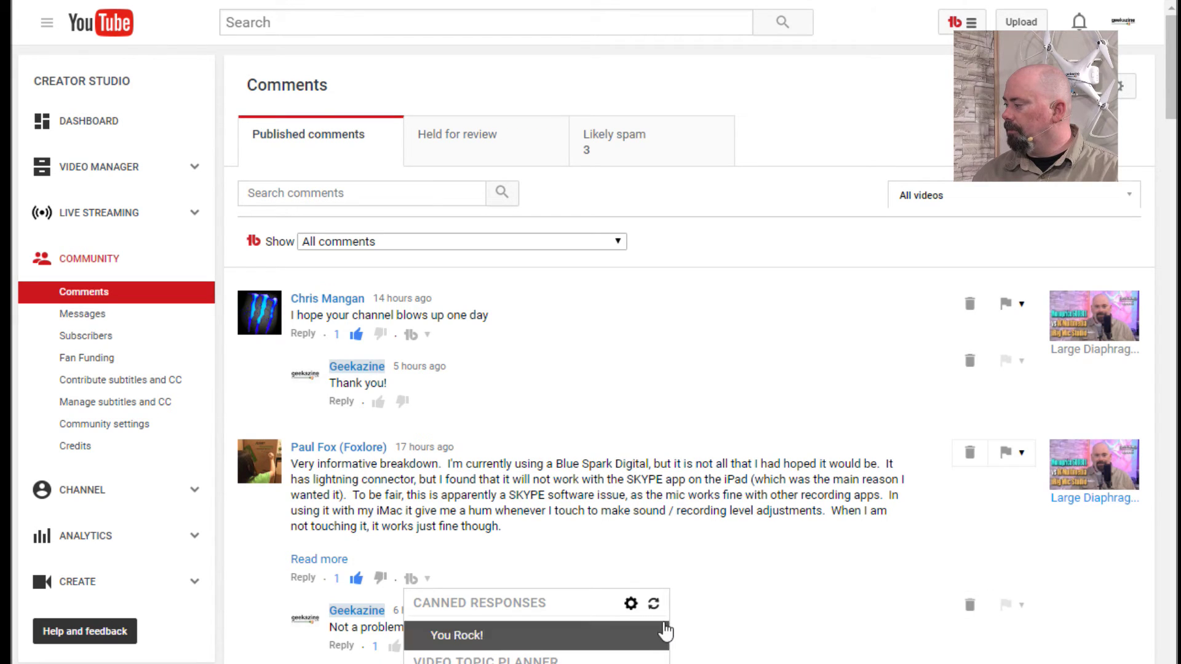
click(653, 605)
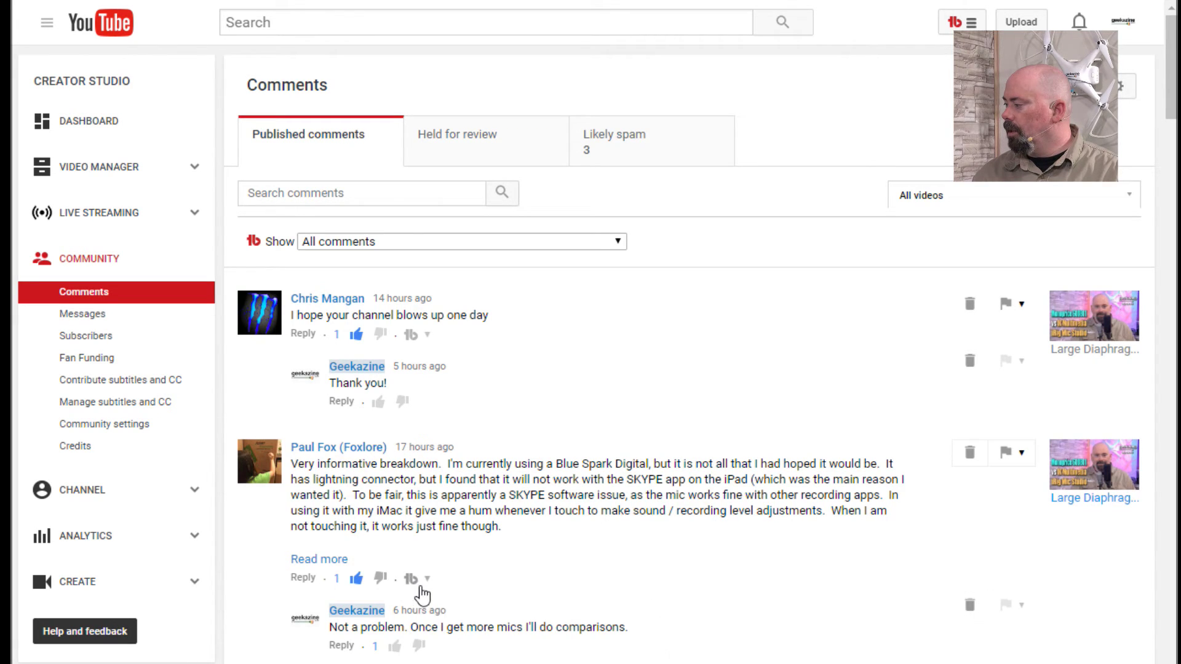
click(426, 581)
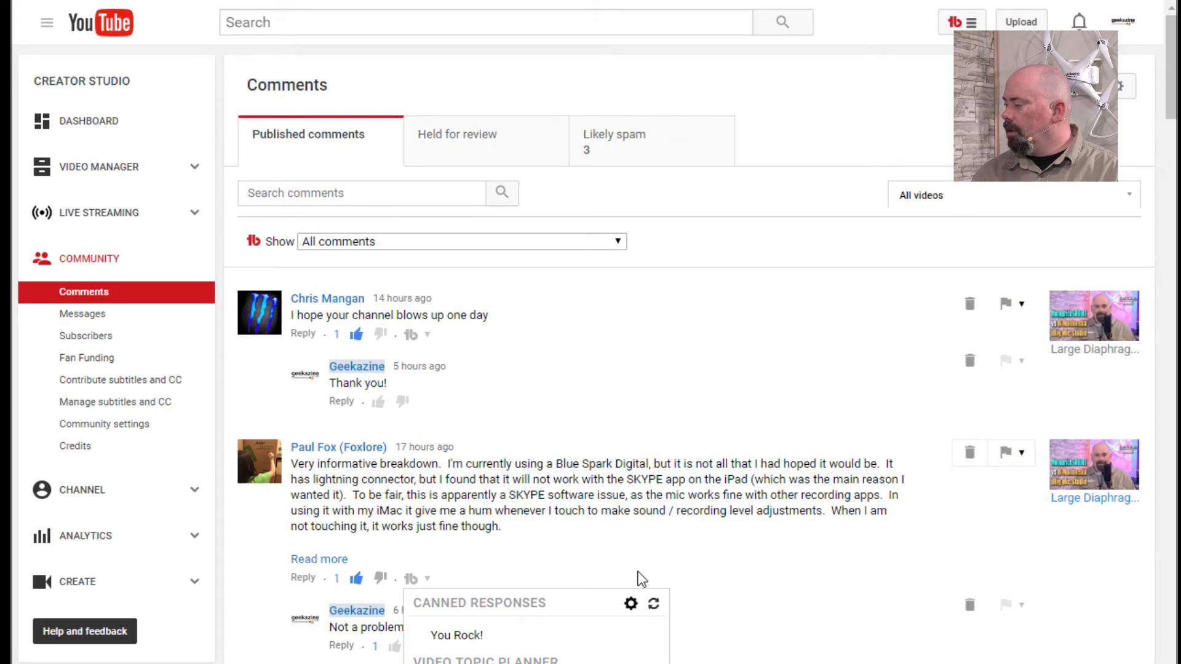
click(654, 600)
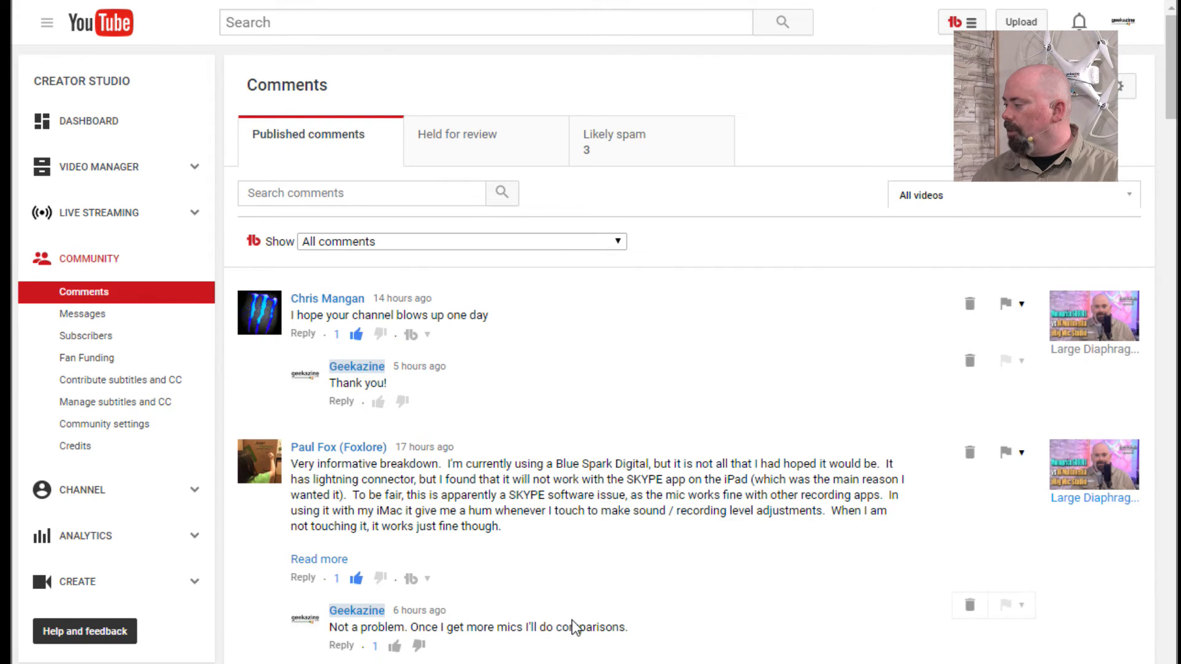
scroll(577, 624, down, 1)
click(428, 653)
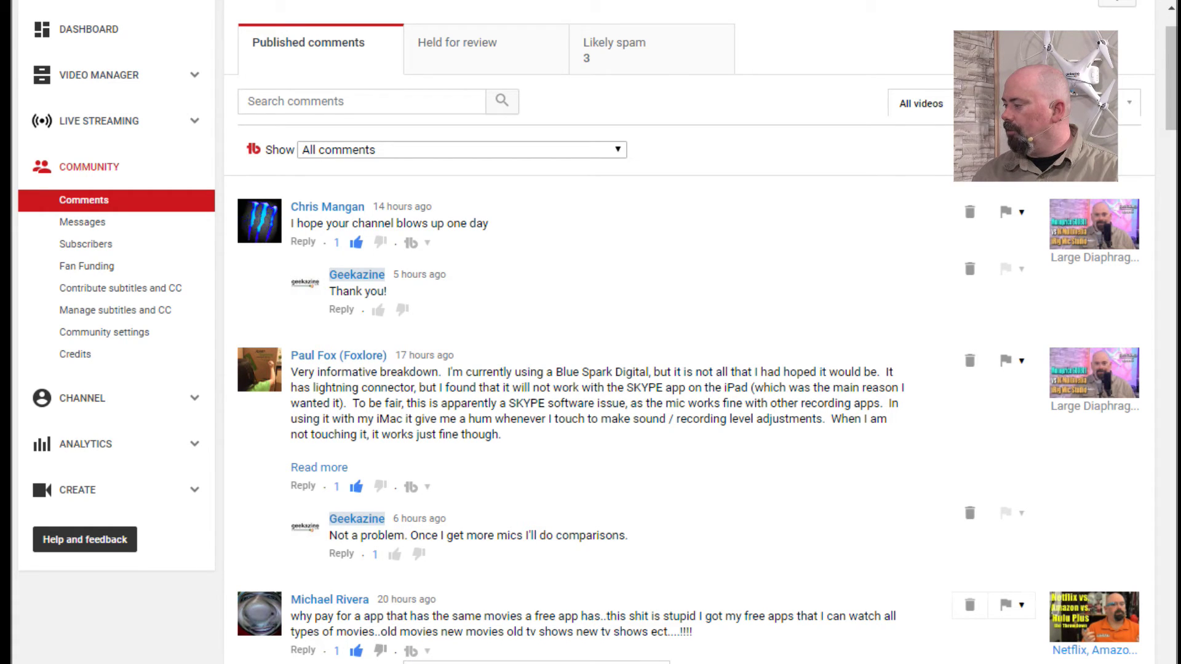
scroll(941, 261, up, 1)
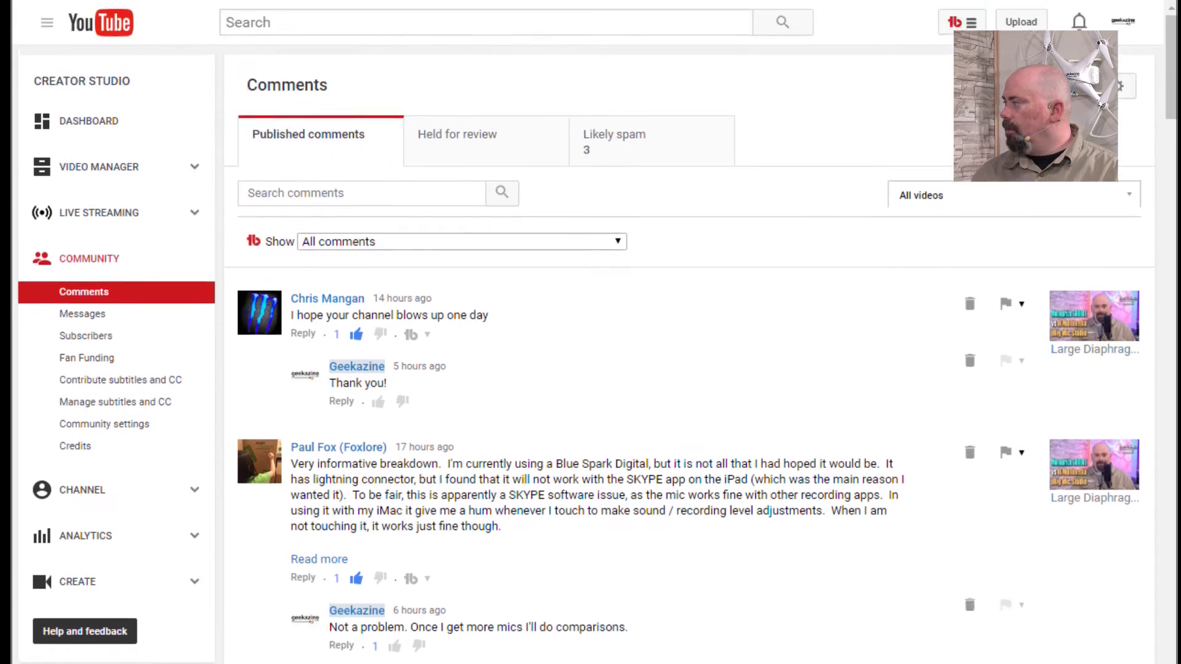
Reopen the Video Topic Planner with a new topic on its Comment Suggestions tab.
click(977, 23)
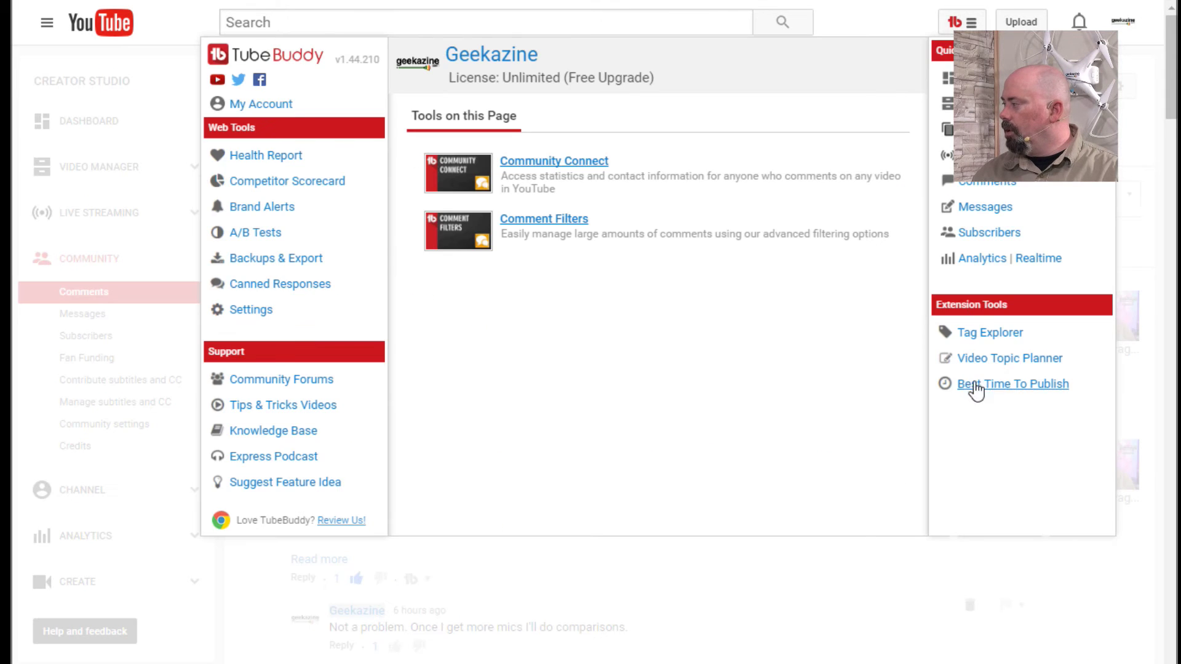
click(998, 360)
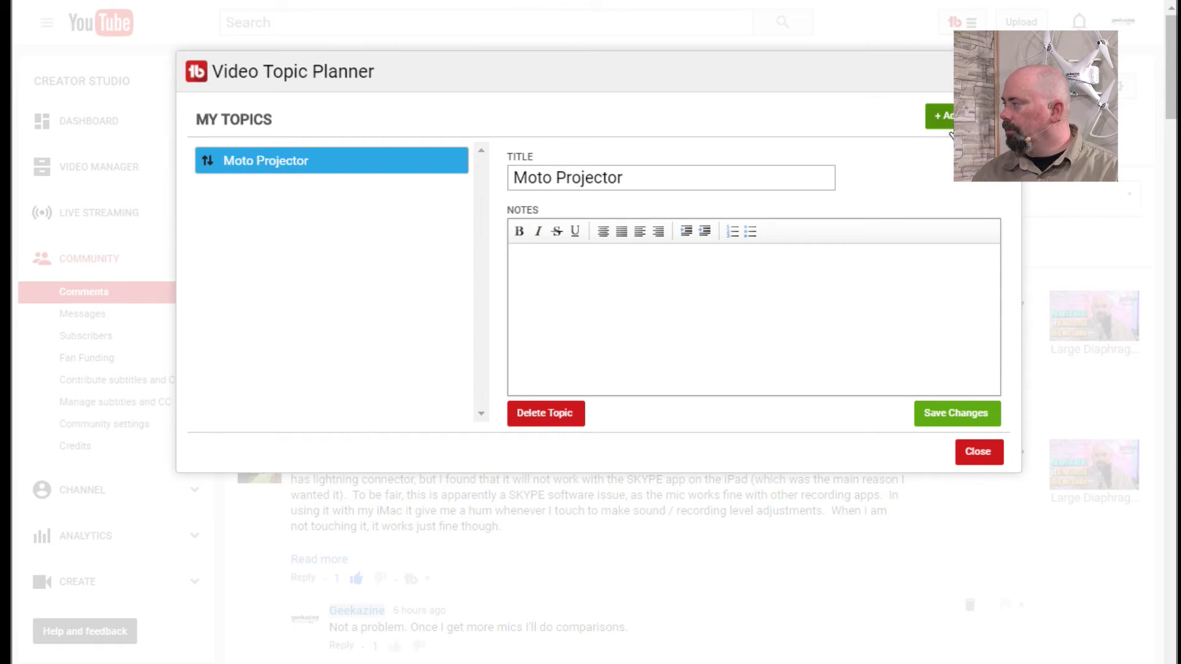
click(939, 115)
click(411, 245)
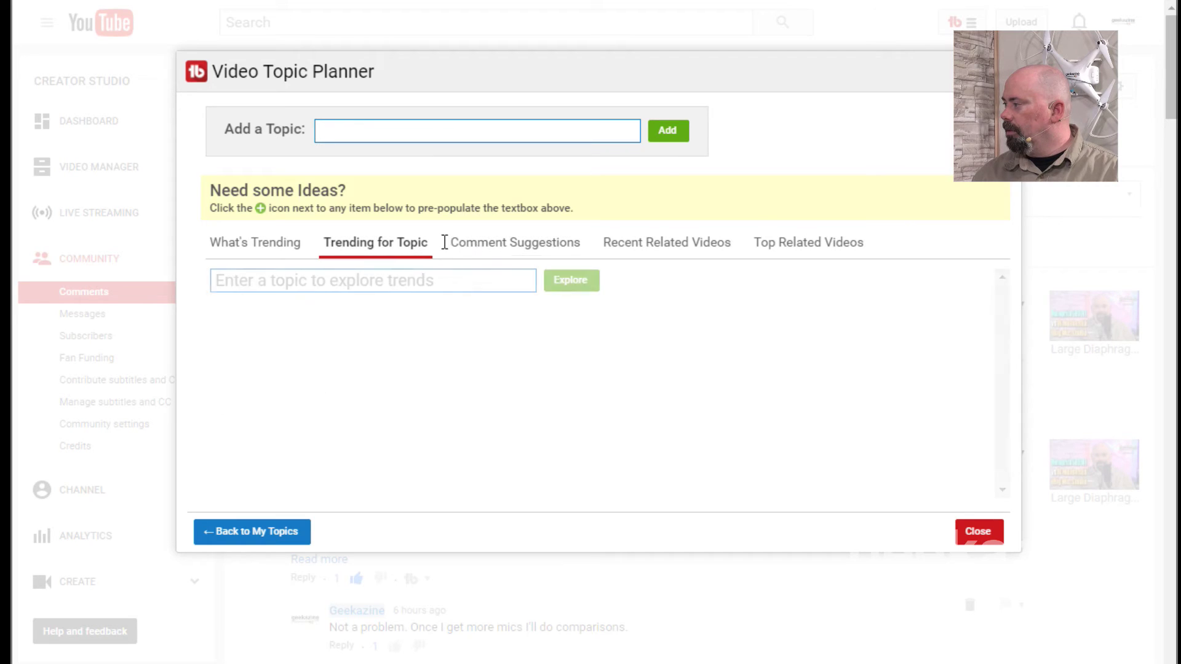
click(485, 247)
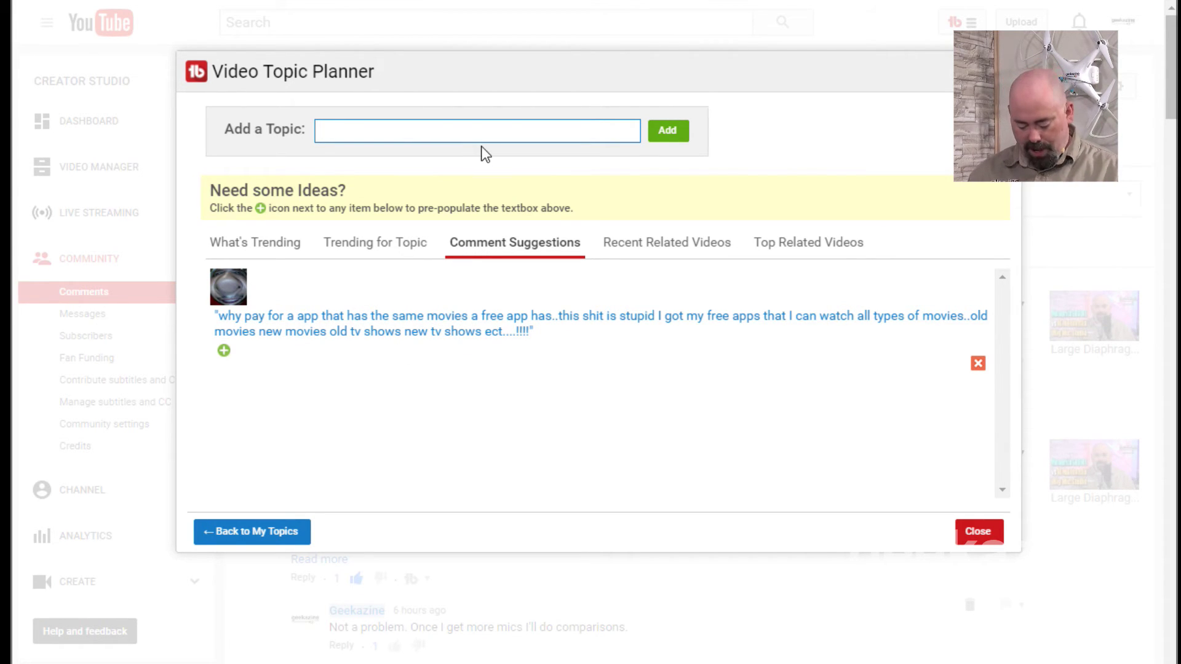
text(Fe)
key(BackSpace)
key(BackSpace)
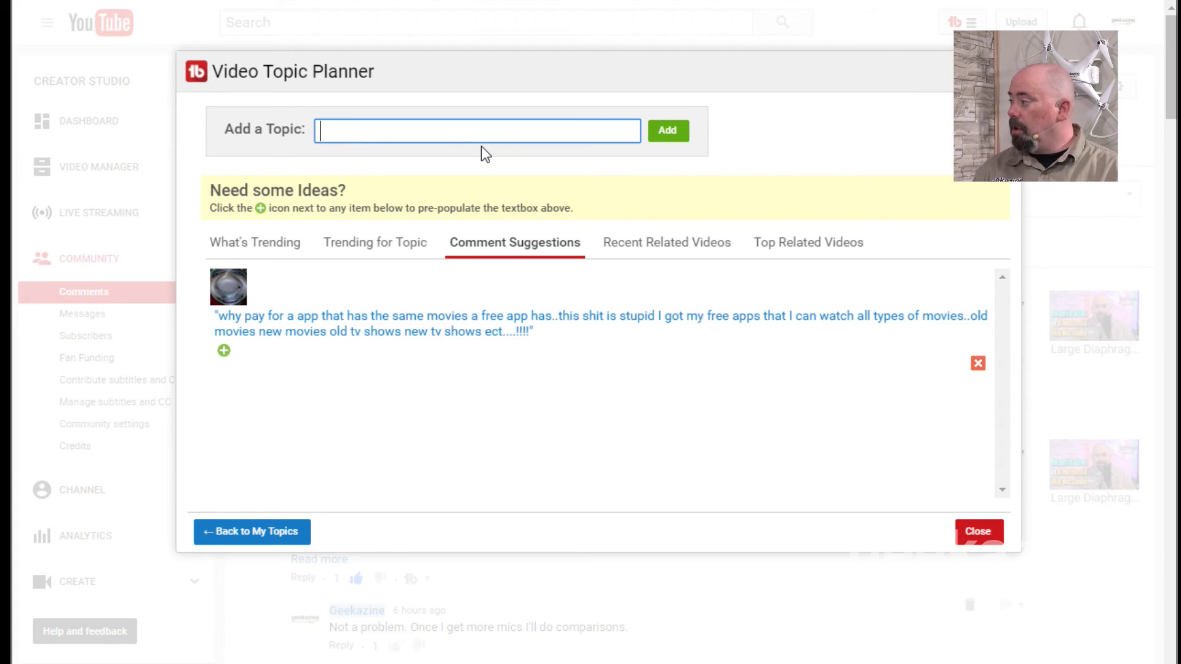
Add the movie-apps comment suggestion as a topic and retitle it 'Free Movie Apps'.
click(224, 352)
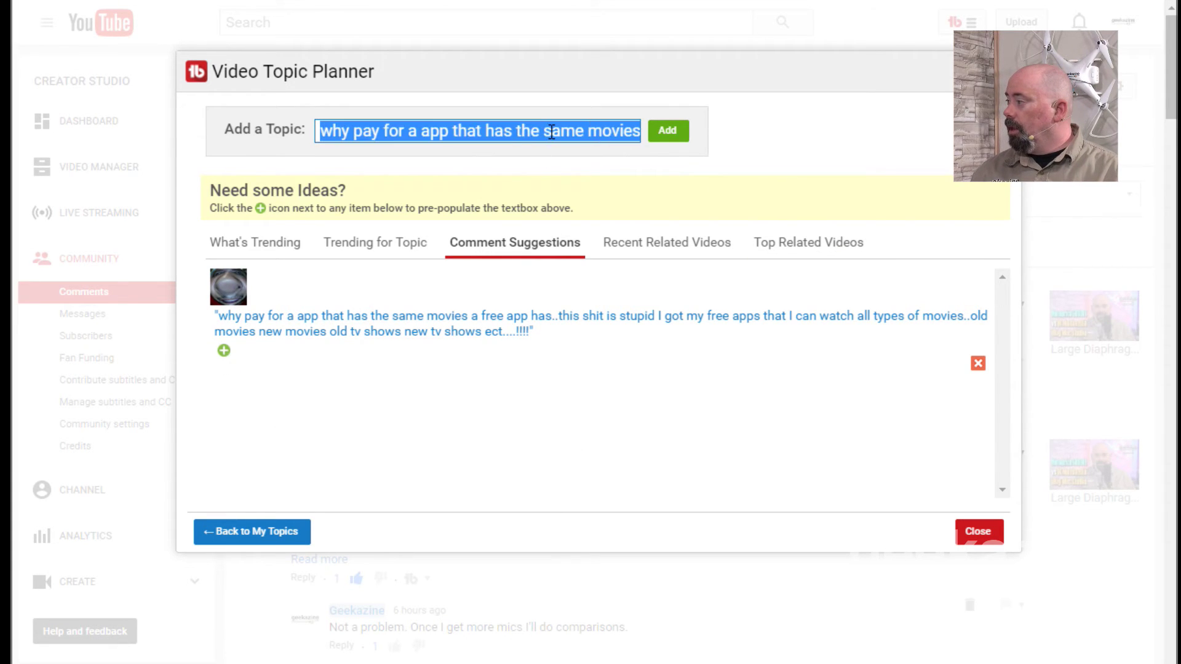
click(666, 130)
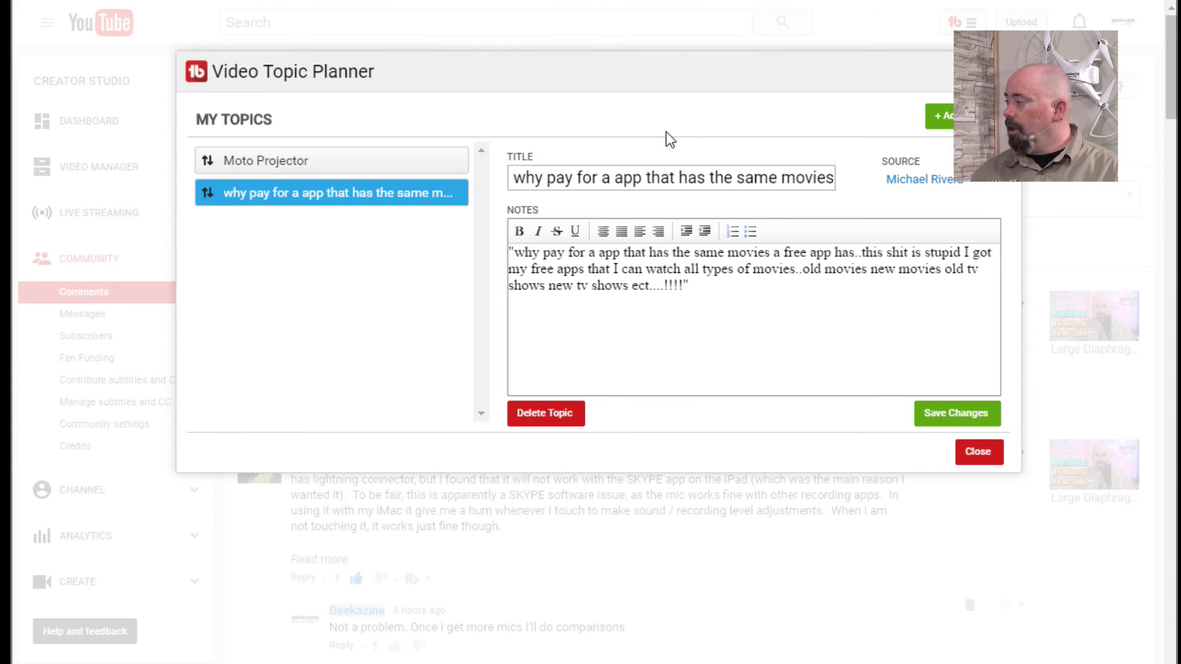
triple_click(641, 175)
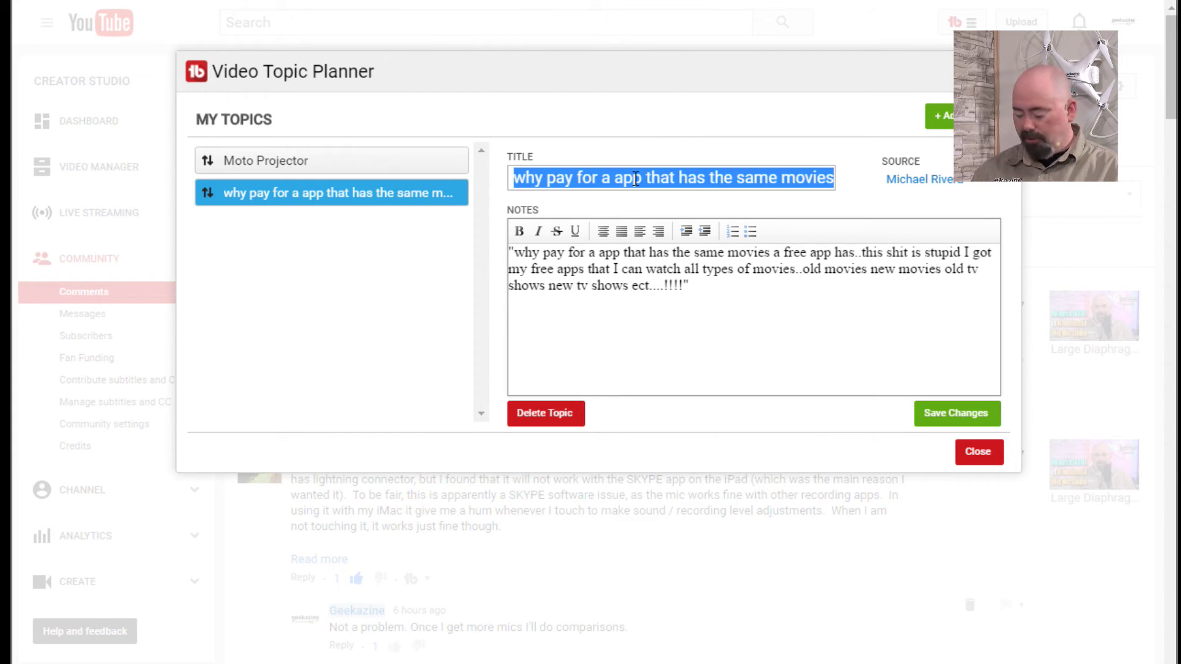
text(Free Movie Apps)
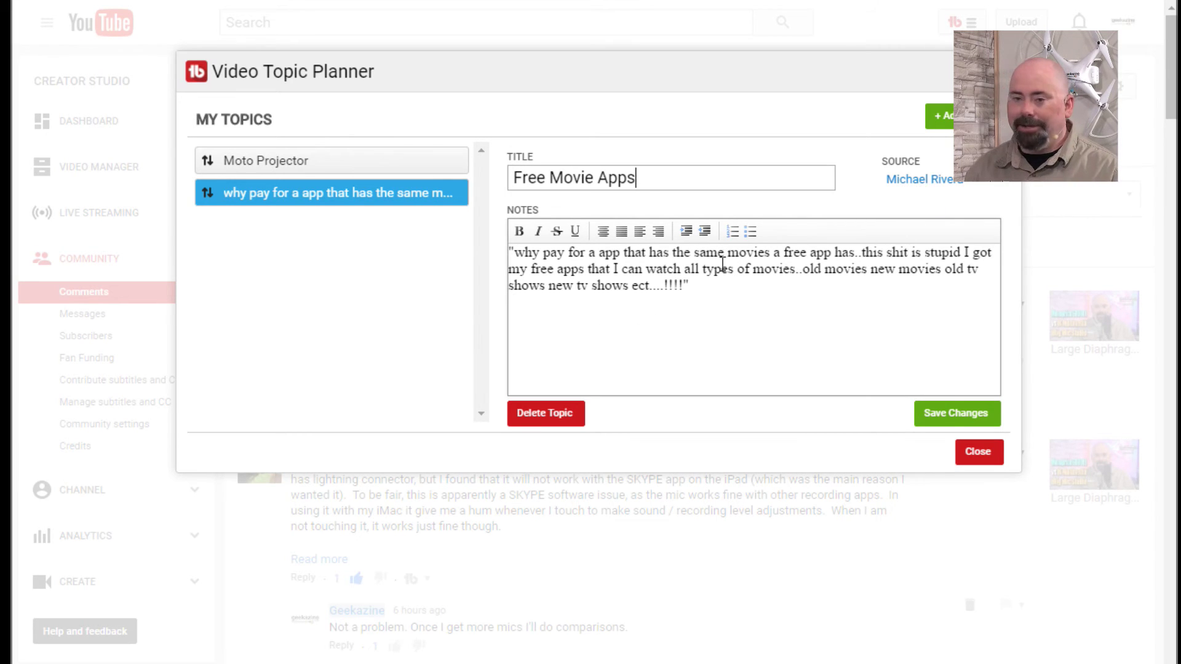
Delete the Free Movie Apps and Moto Projector topics, confirming each deletion.
click(544, 414)
click(707, 185)
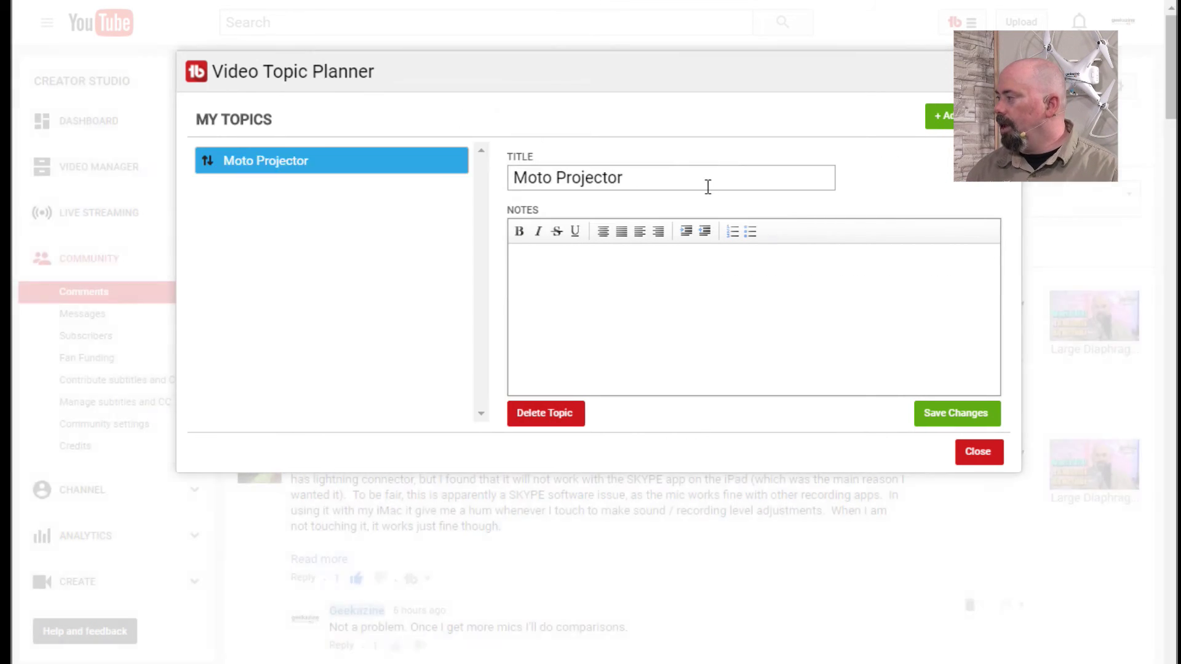
click(545, 414)
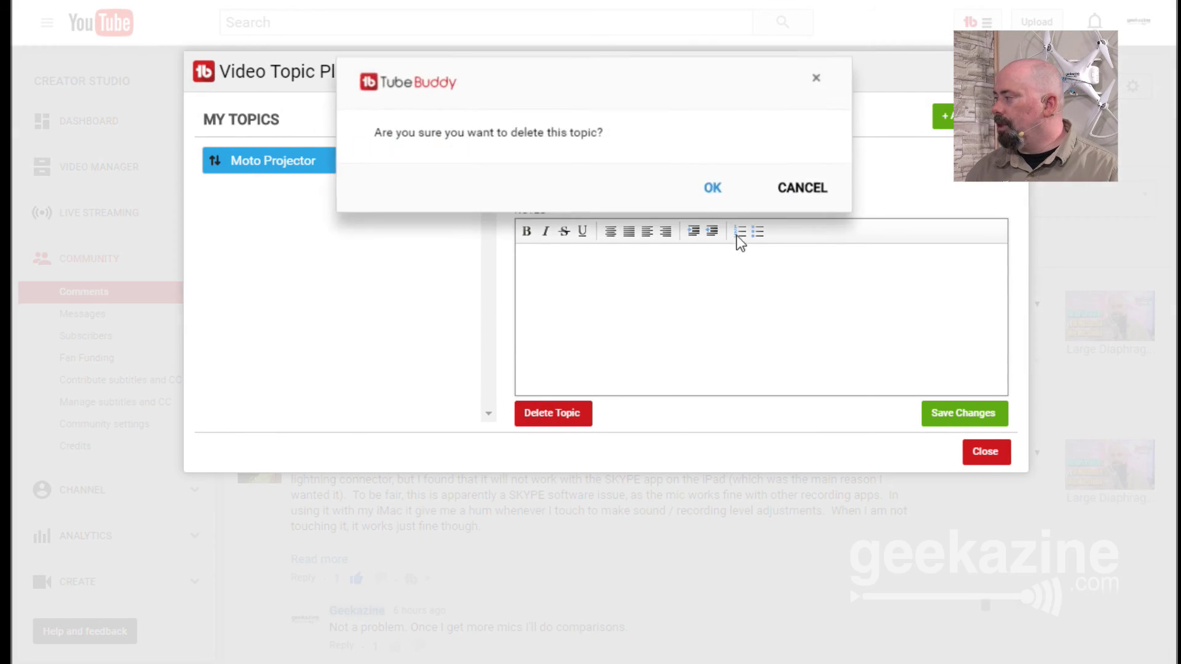
click(708, 189)
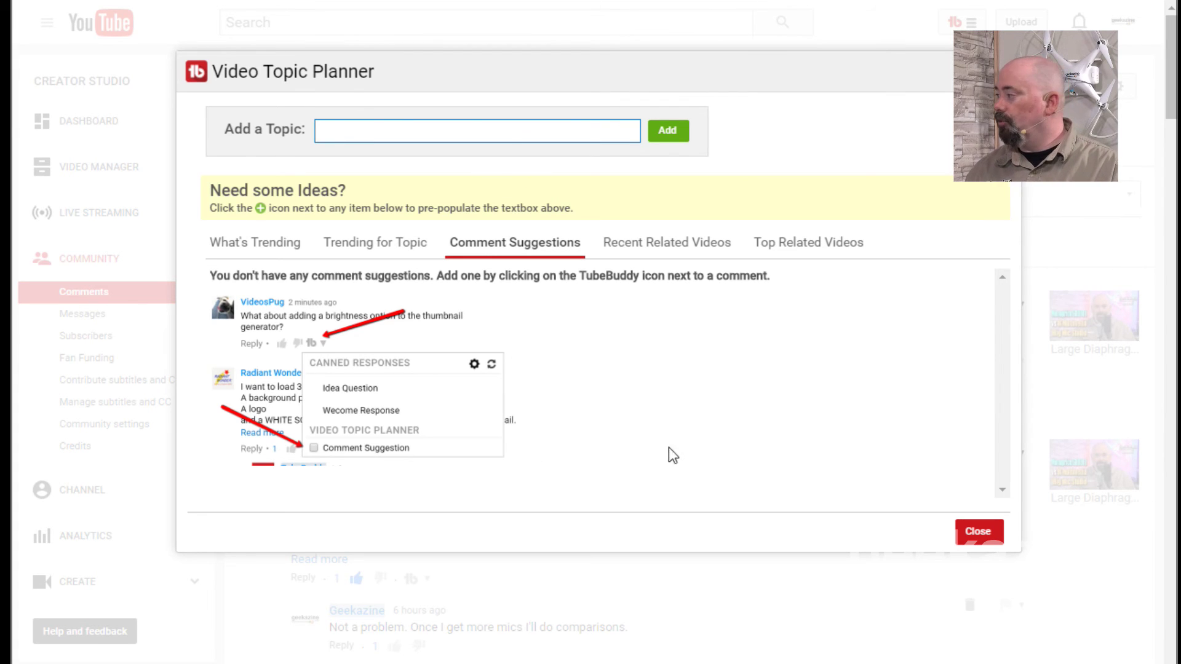
click(986, 534)
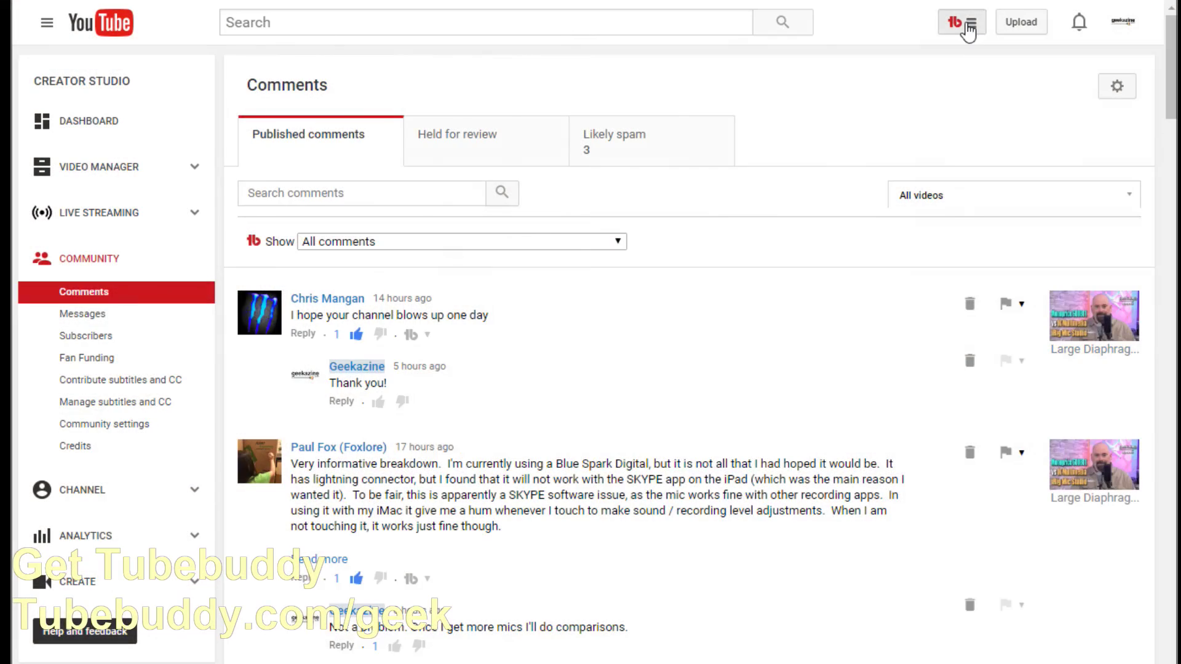
click(964, 24)
click(1012, 369)
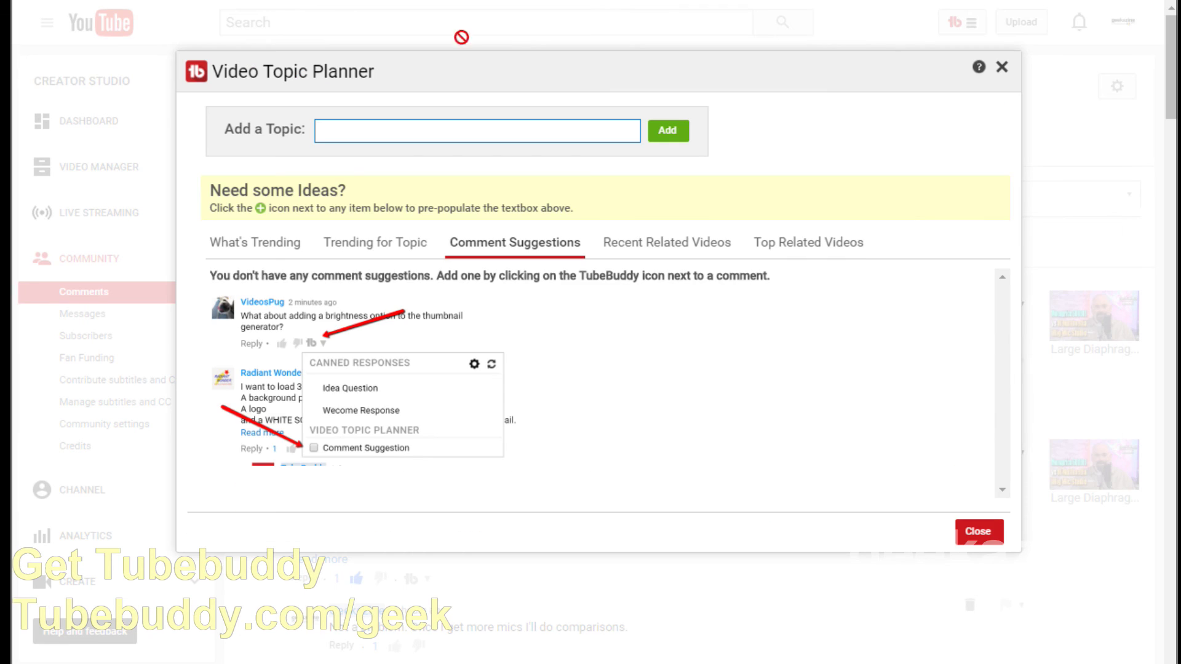
click(293, 245)
click(387, 249)
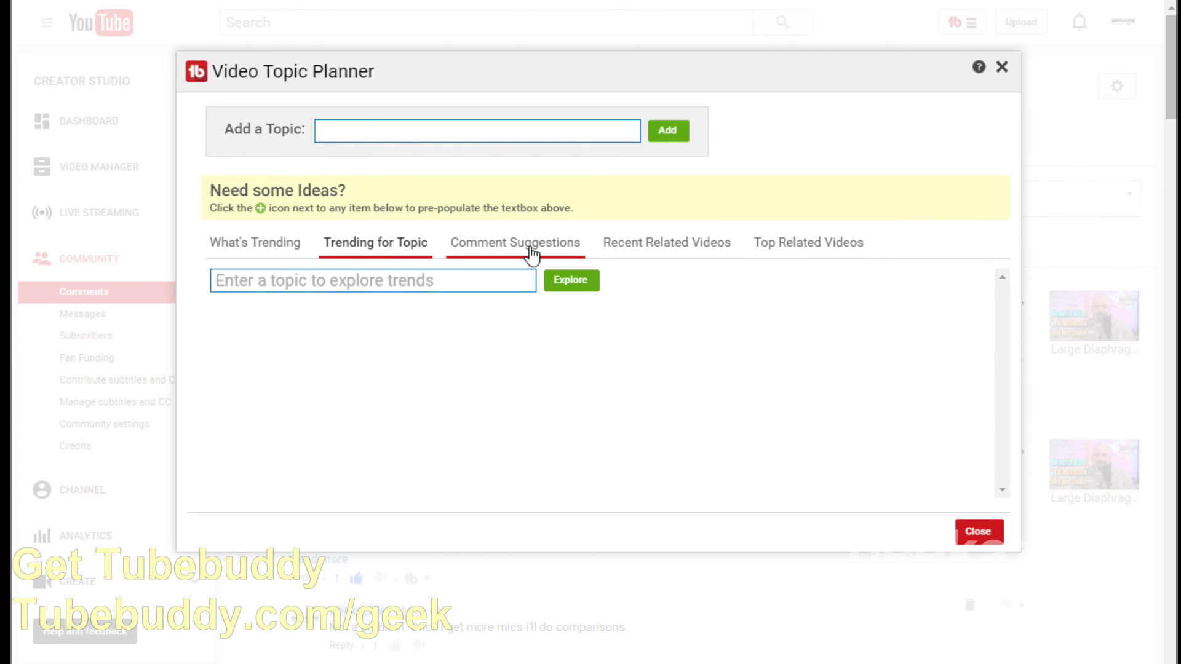
click(535, 252)
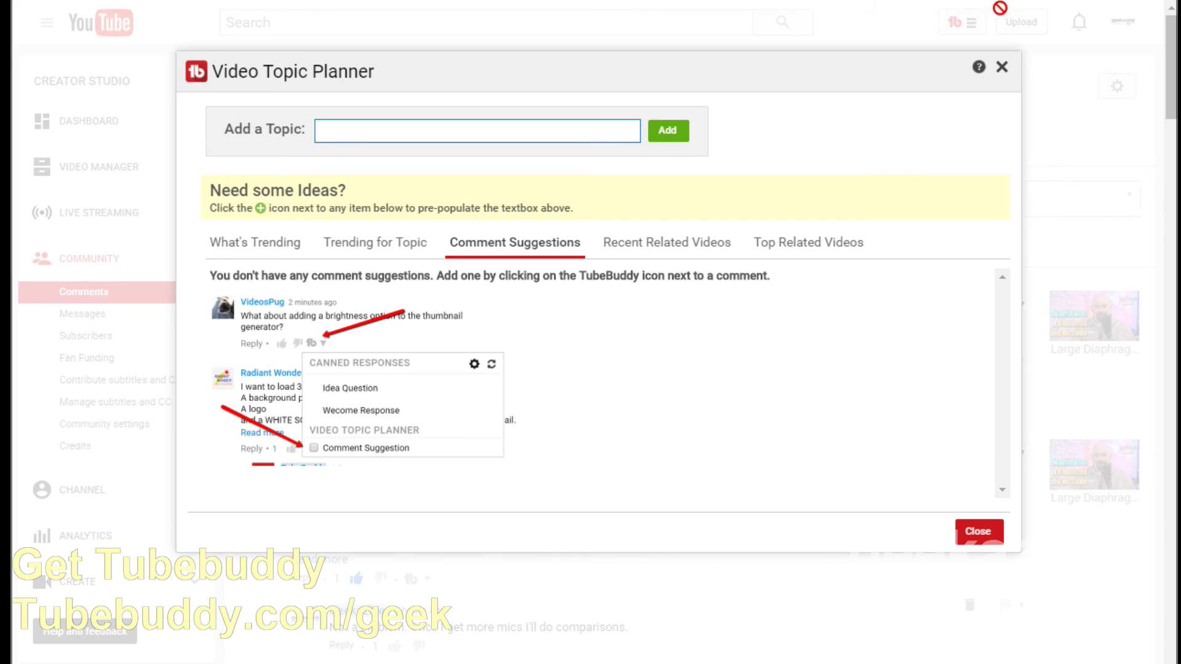
click(1002, 67)
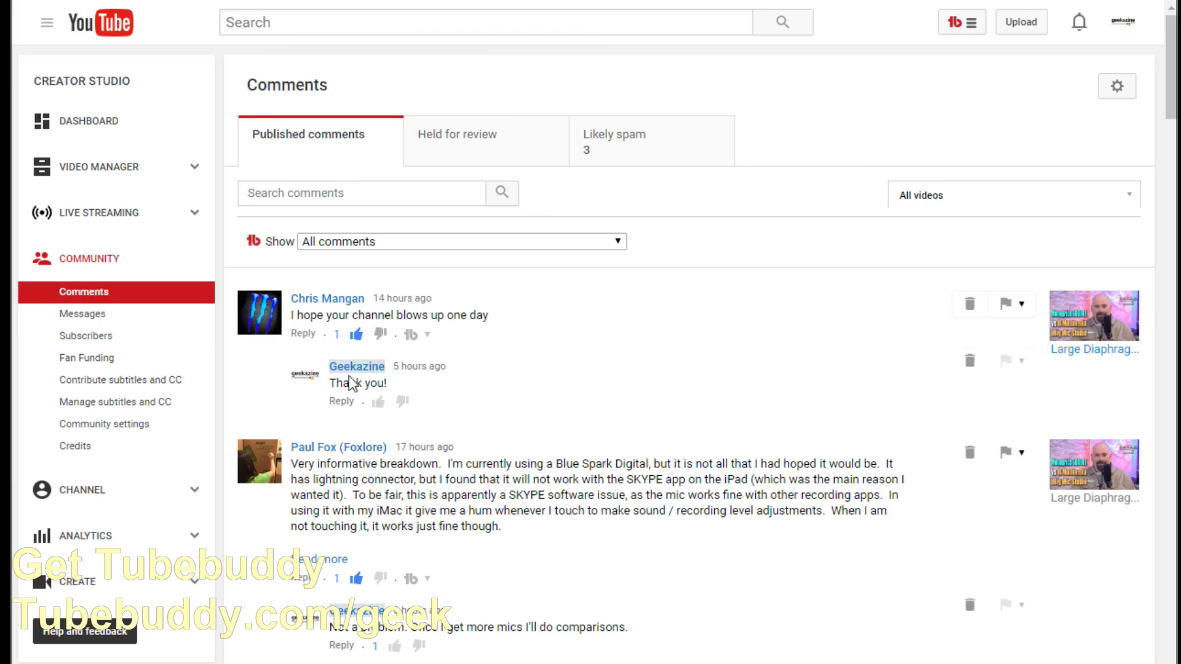